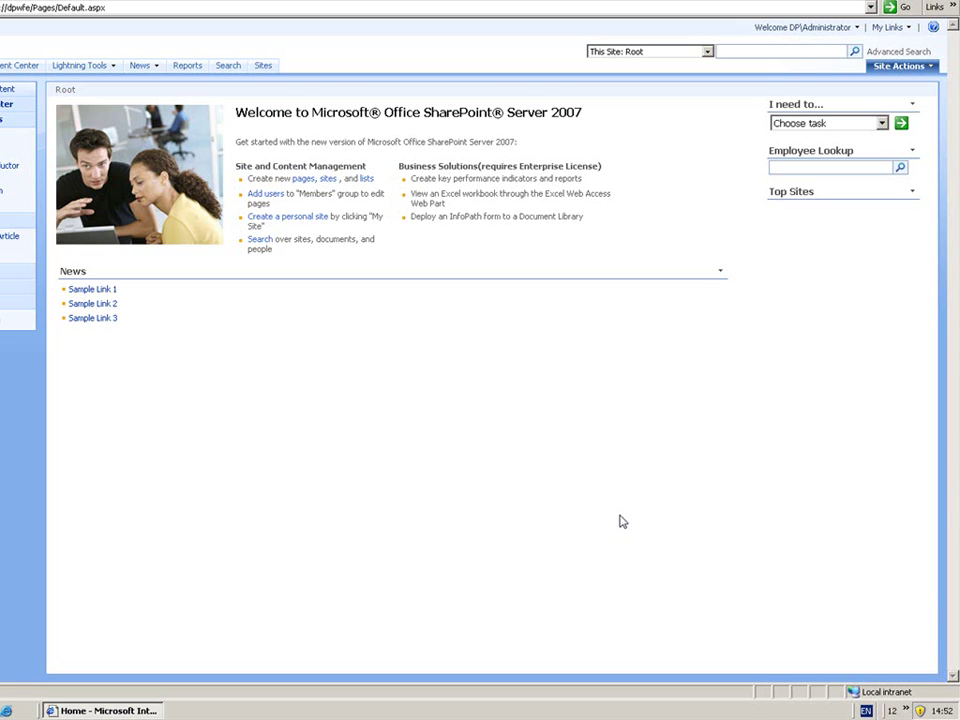
Step: Open DeliverPoint 2007 and expand the dpwfe site tree through Root and Lightning Tools to the subsite of Lightning Conductor Web Part
{"action": "left_click", "coordinate": [903, 67]}
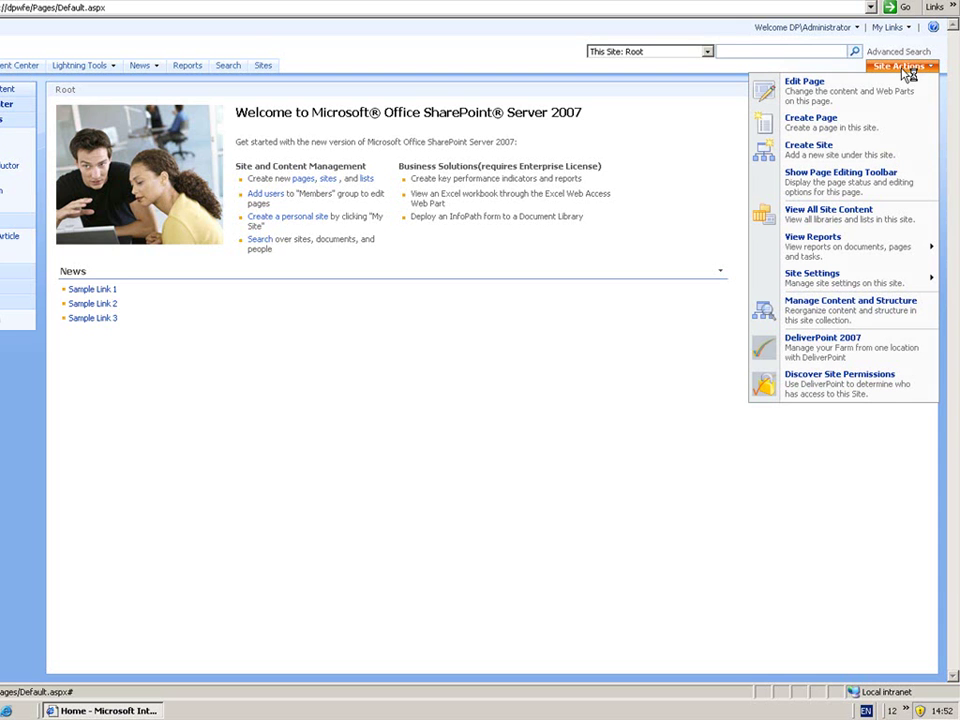
{"action": "left_click", "coordinate": [815, 352]}
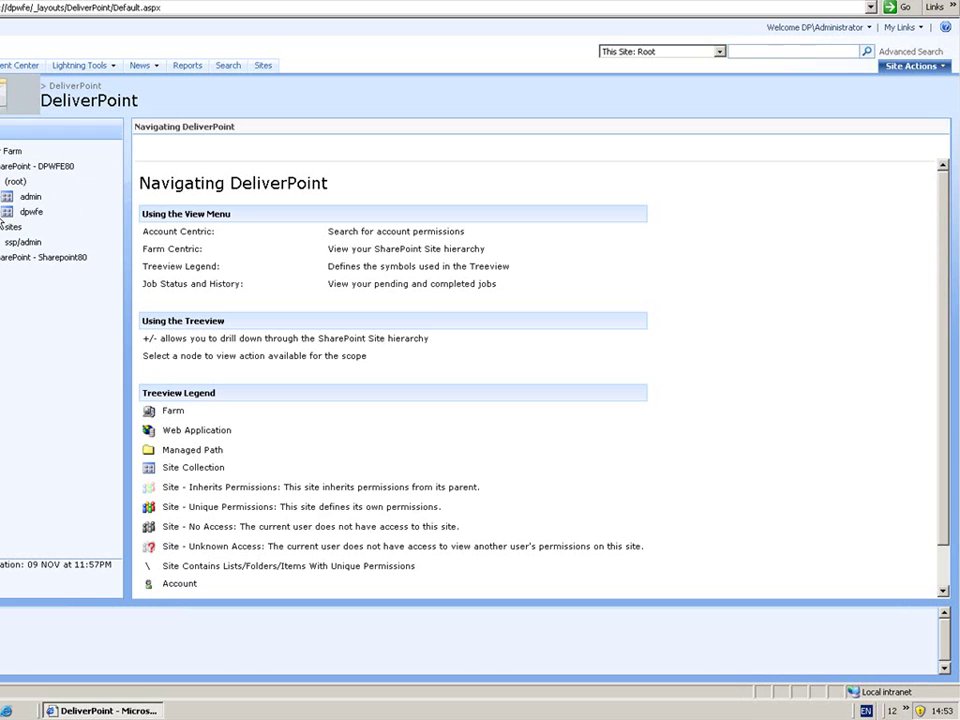
{"action": "left_click", "coordinate": [2, 212]}
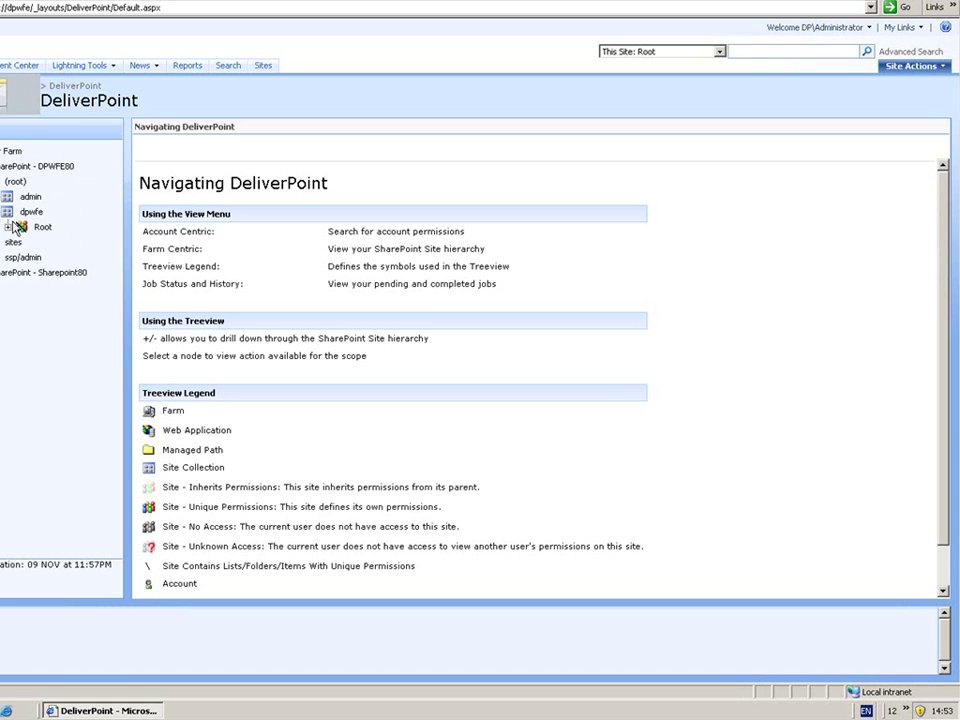
{"action": "left_click", "coordinate": [7, 228]}
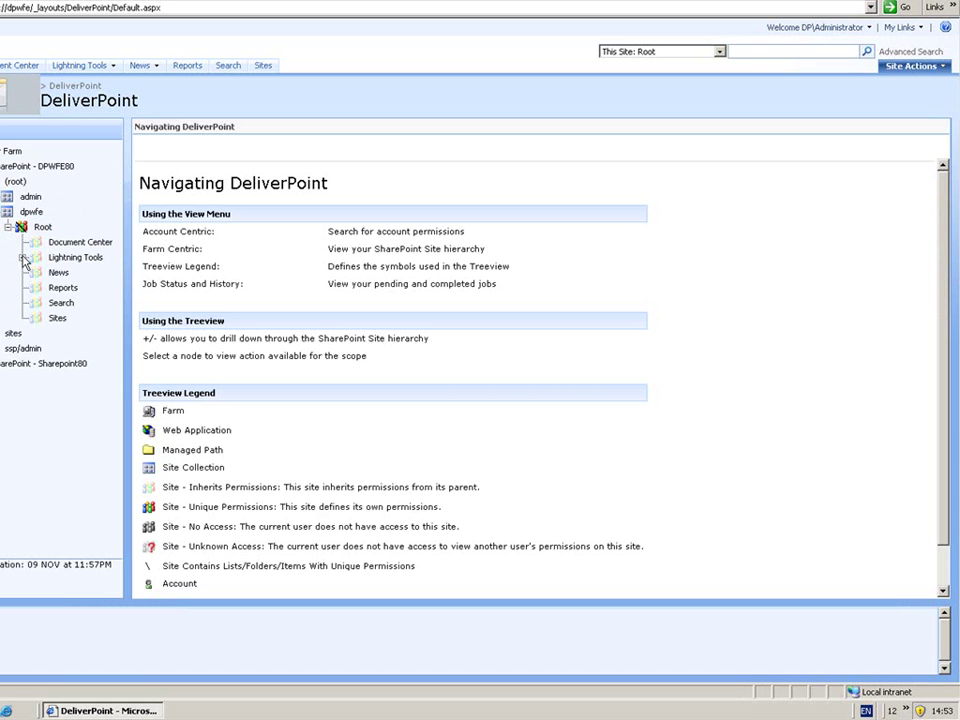
{"action": "left_click", "coordinate": [22, 257]}
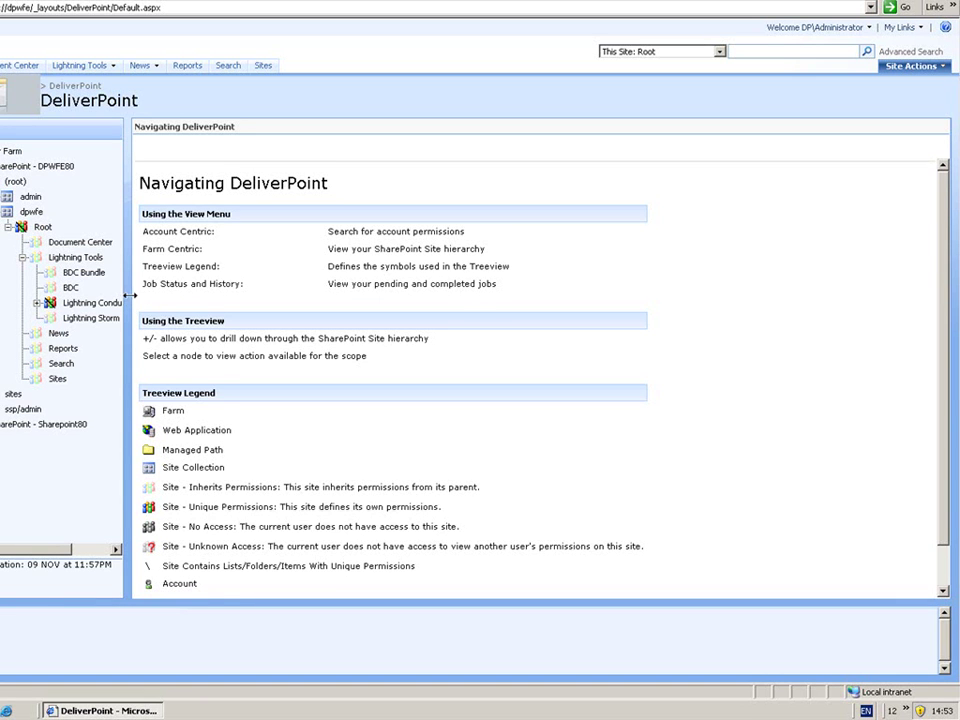
{"action": "left_click_drag", "start_coordinate": [129, 300], "coordinate": [223, 300]}
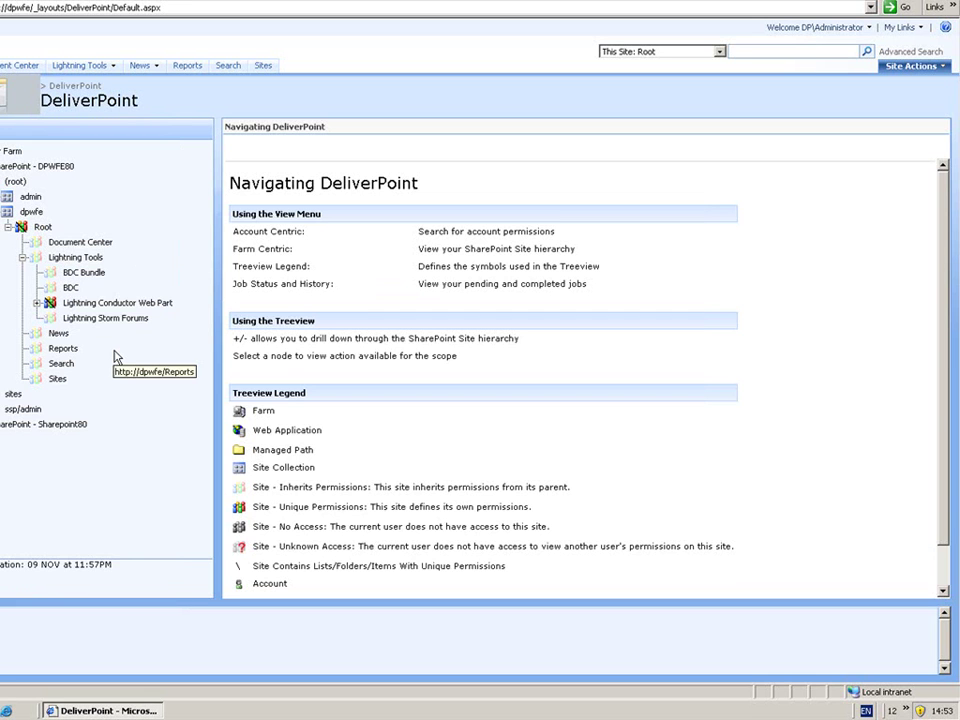
{"action": "left_click", "coordinate": [37, 304]}
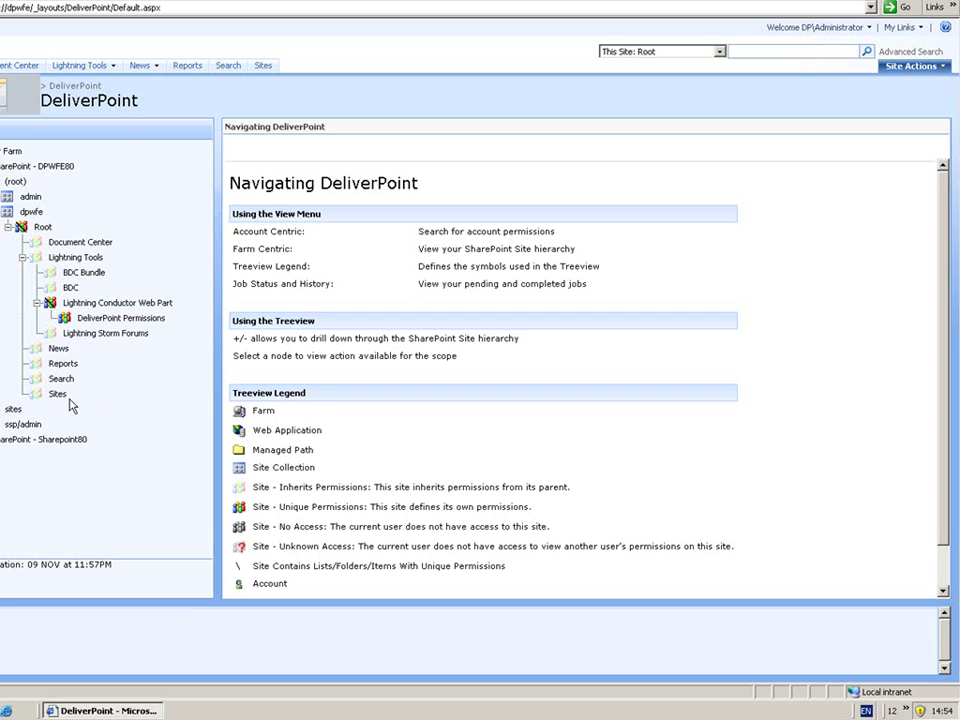
Step: Review the account management operations offered for the Lightning Conductor Web Part site
{"action": "left_click", "coordinate": [103, 304]}
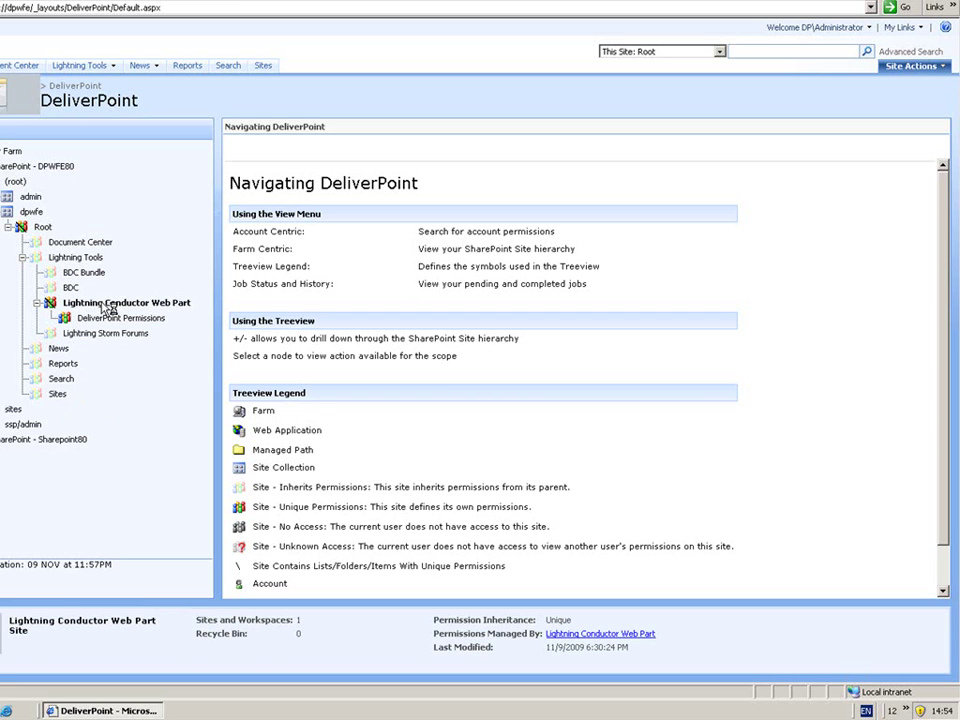
{"action": "right_click", "coordinate": [106, 307]}
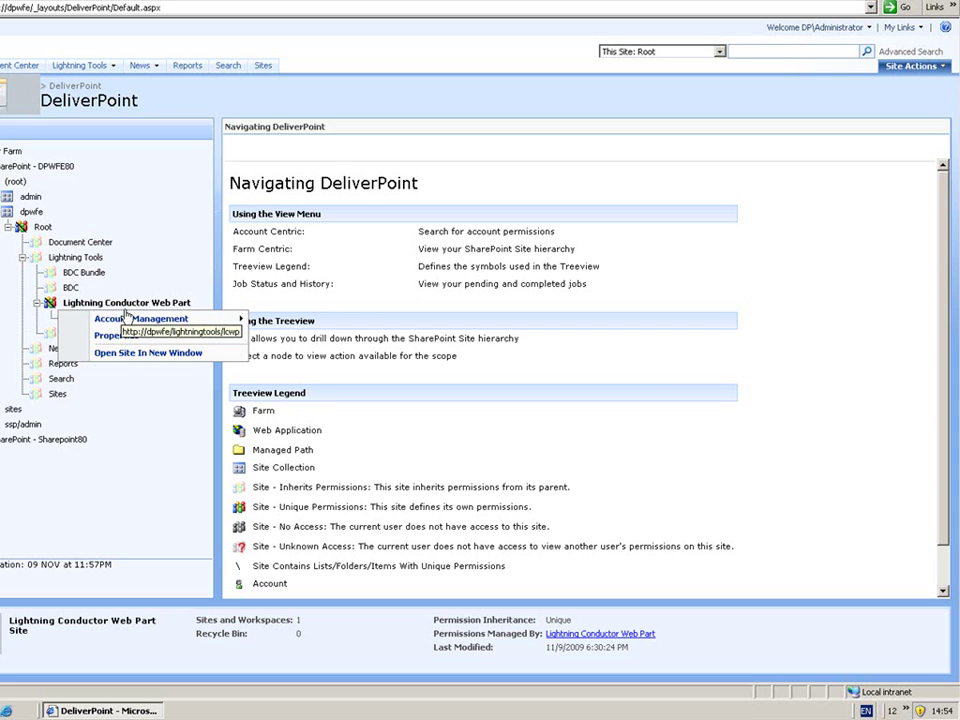
{"action": "mouse_move", "coordinate": [140, 322]}
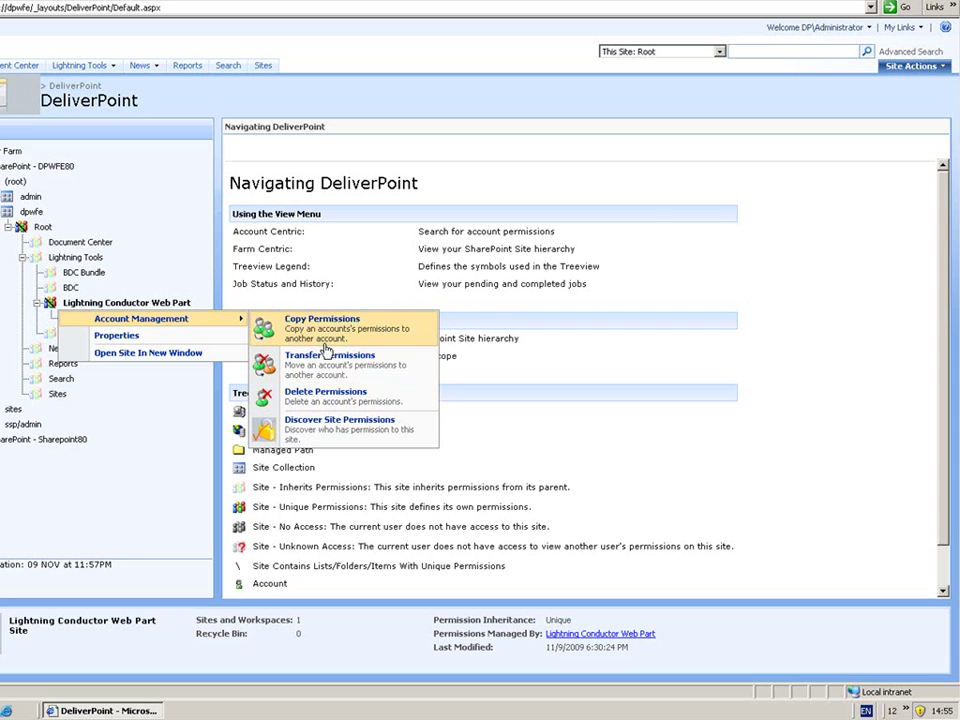
{"action": "left_click", "coordinate": [650, 209]}
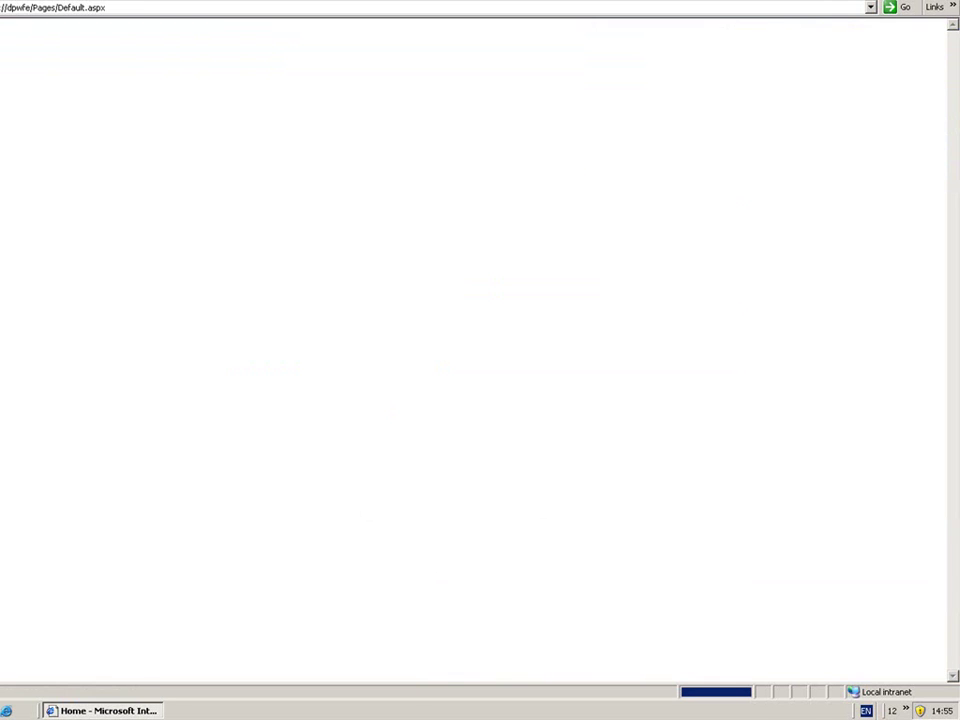
Step: Go to the Tasks list of the Lightning Conductor Web Part site and review its settings options
{"action": "mouse_move", "coordinate": [111, 64]}
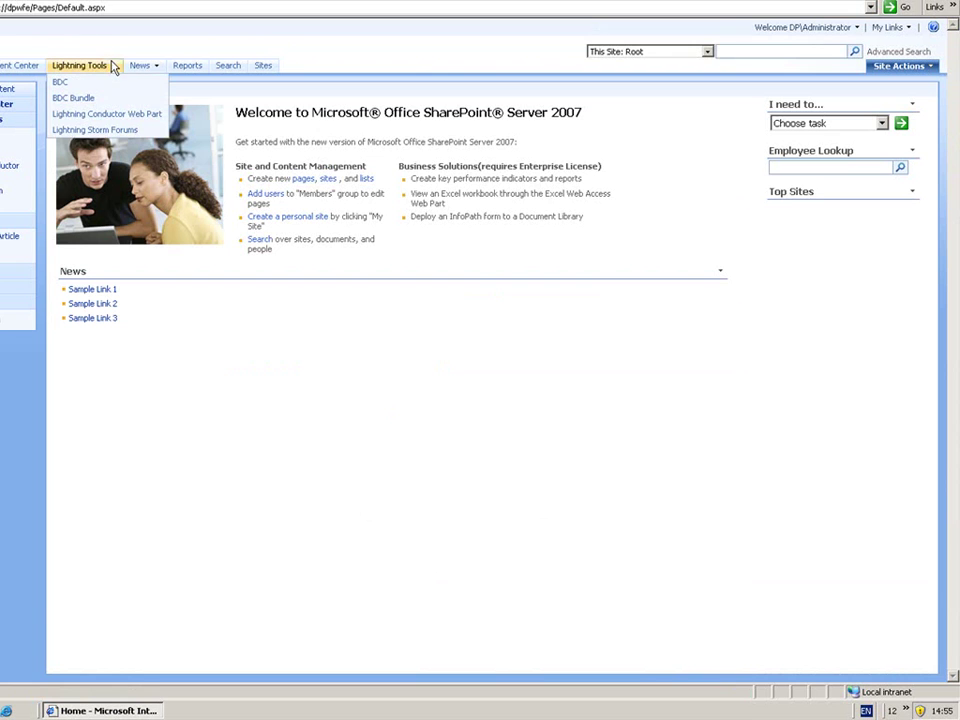
{"action": "left_click", "coordinate": [104, 116]}
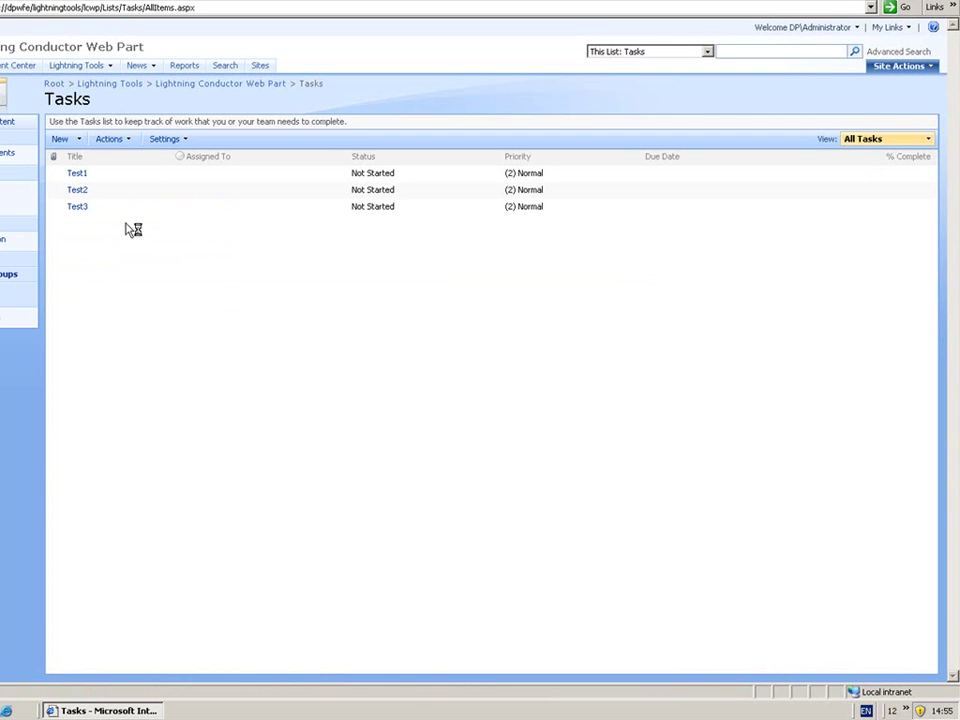
{"action": "left_click", "coordinate": [186, 141]}
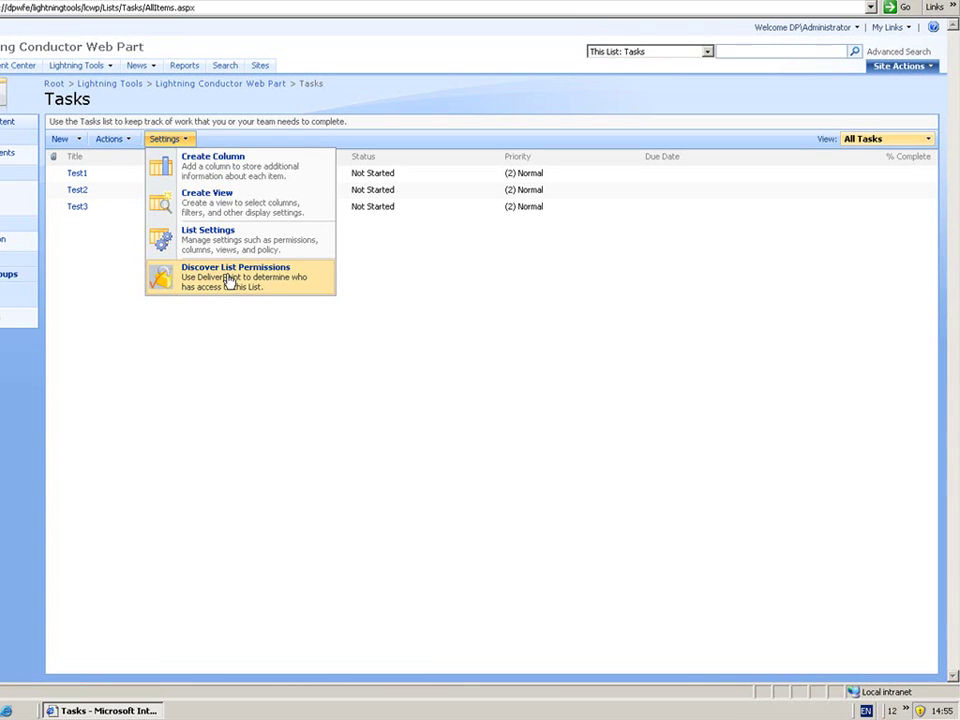
{"action": "left_click", "coordinate": [225, 384]}
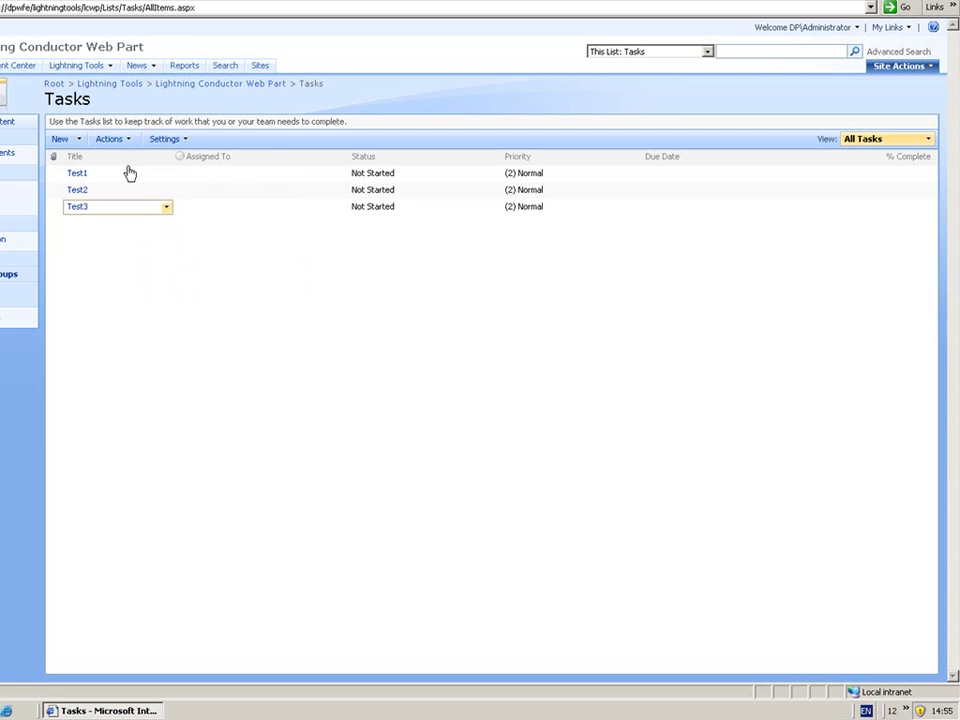
Step: View the standard permissions page of the Test1 task item and return to the Lightning Conductor Web Part site
{"action": "left_click", "coordinate": [168, 176]}
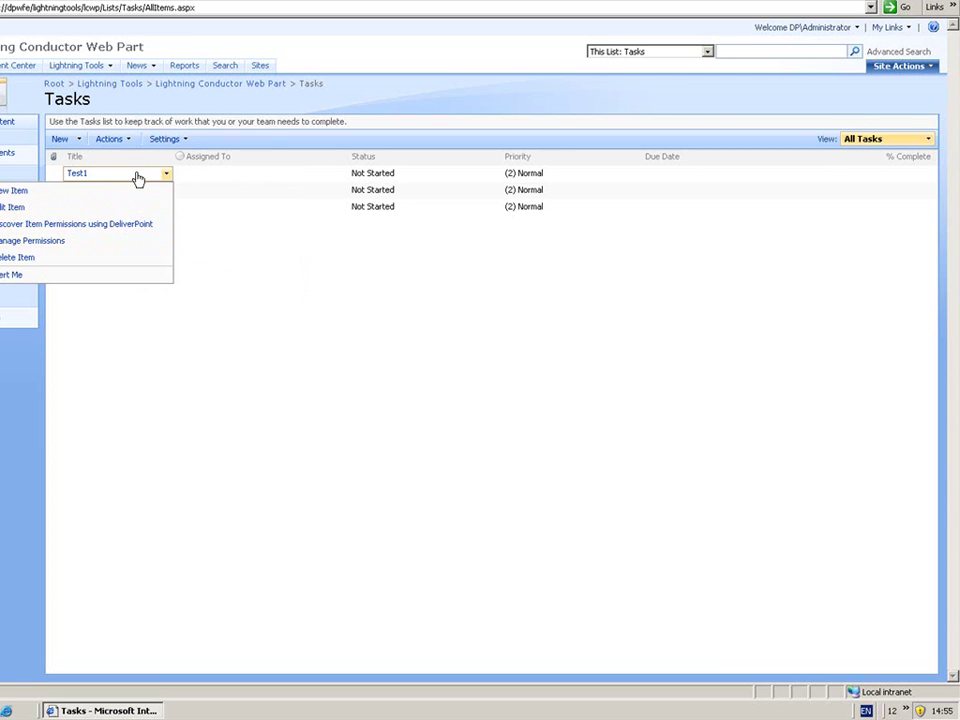
{"action": "left_click", "coordinate": [105, 250]}
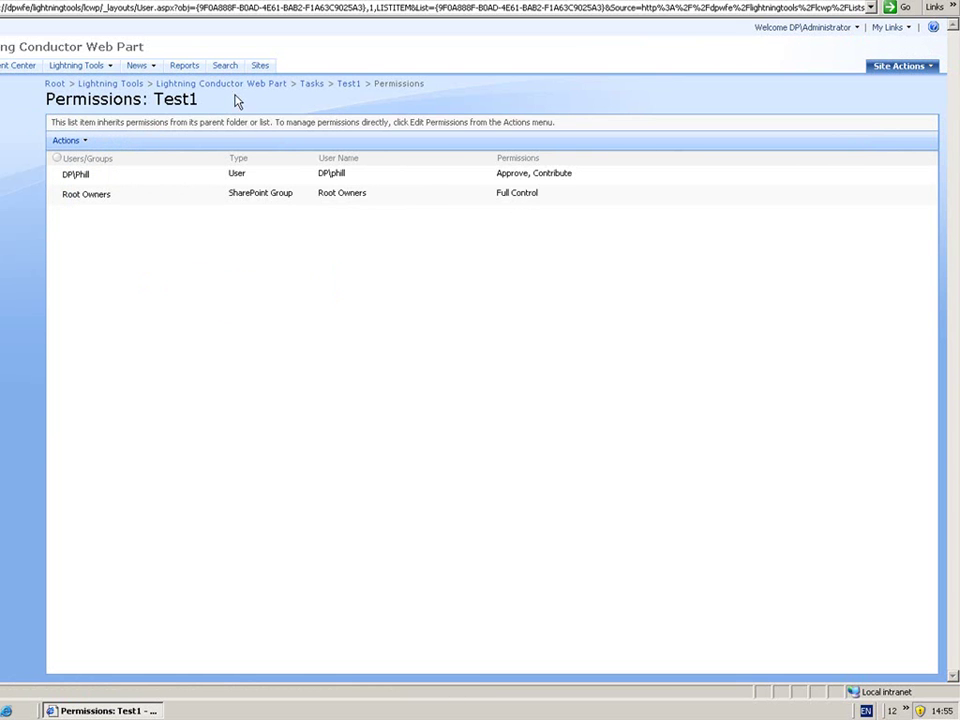
{"action": "left_click", "coordinate": [229, 88]}
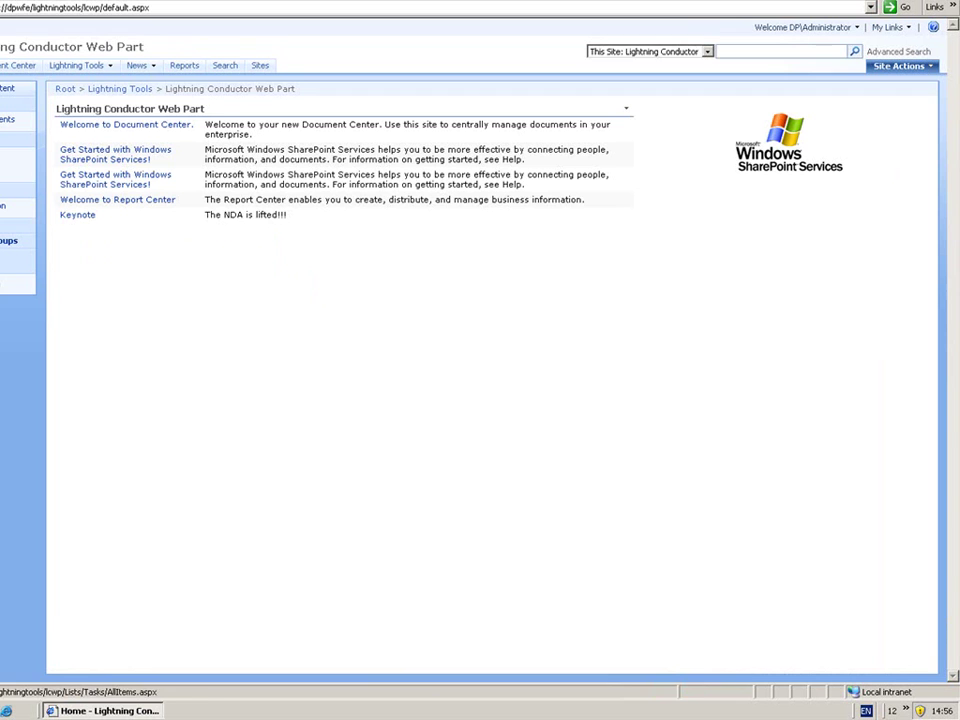
Step: Run Discover List Permissions on the Tasks list, including site collection administrators and the Approve, Contribute and Full Control levels
{"action": "left_click", "coordinate": [6, 172]}
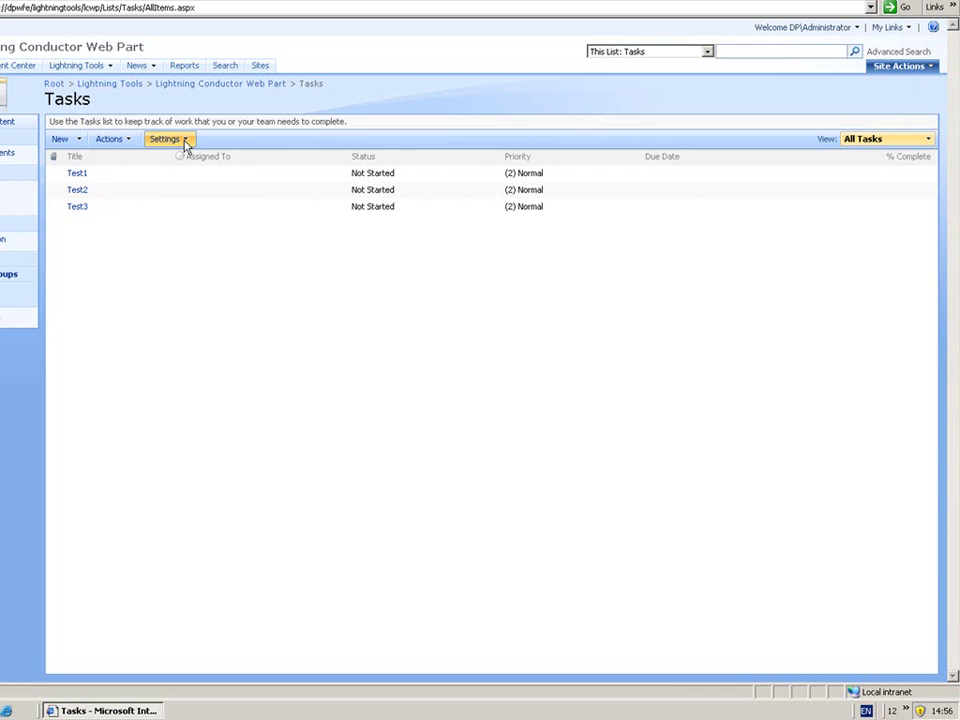
{"action": "left_click", "coordinate": [184, 140]}
{"action": "left_click", "coordinate": [220, 277]}
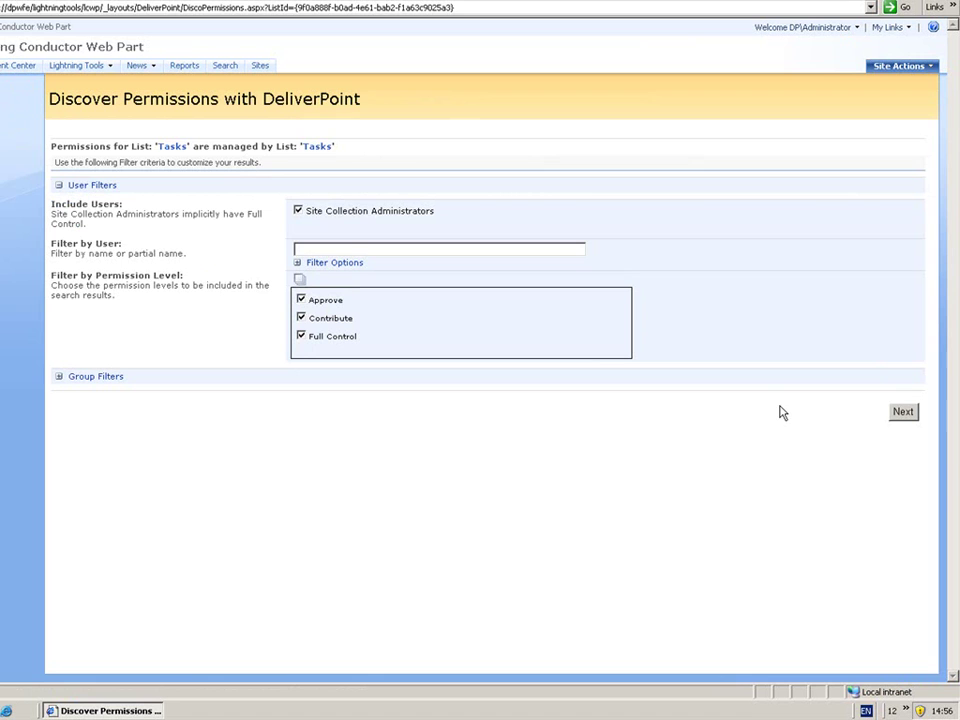
{"action": "left_click", "coordinate": [901, 411]}
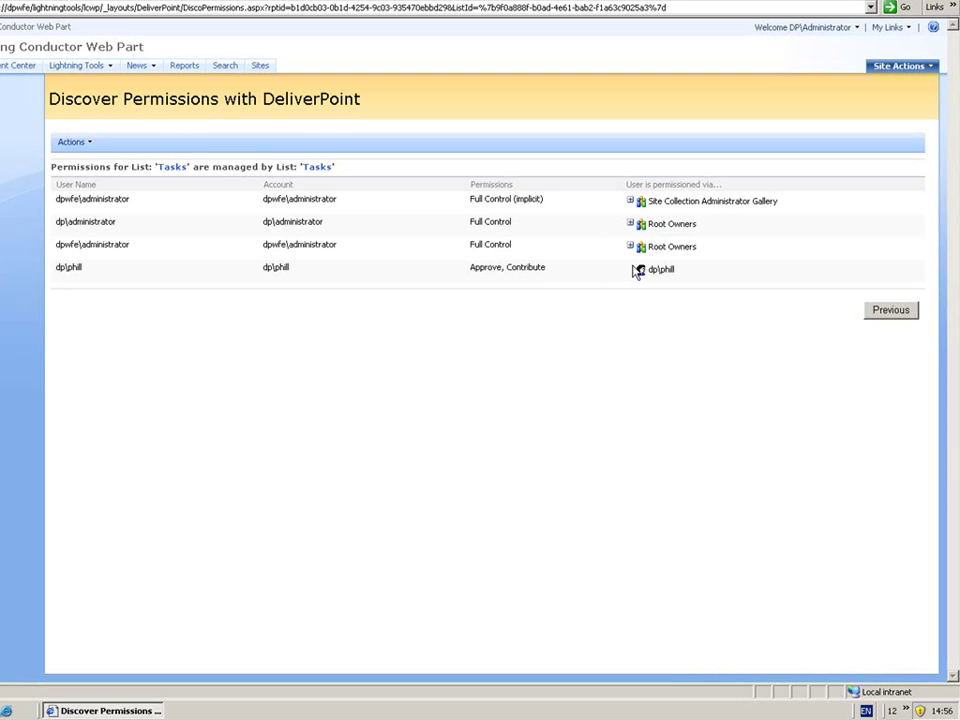
Step: Expand both Root Owners entries and the Site Collection Administrator Gallery entry to see how each account gets its permissions
{"action": "left_click", "coordinate": [630, 223]}
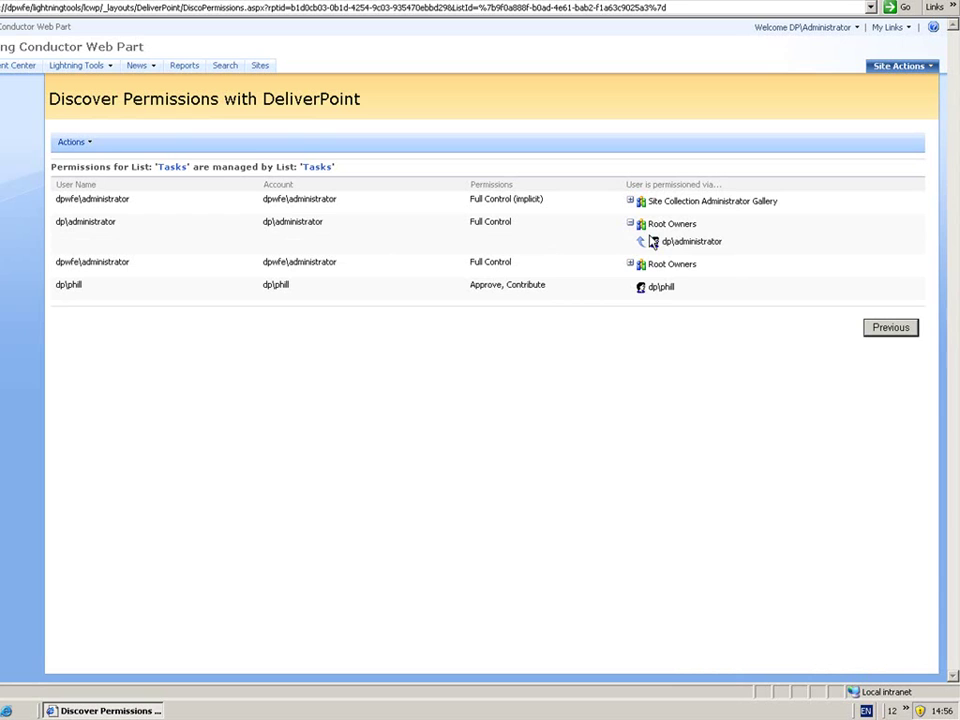
{"action": "left_click", "coordinate": [630, 263]}
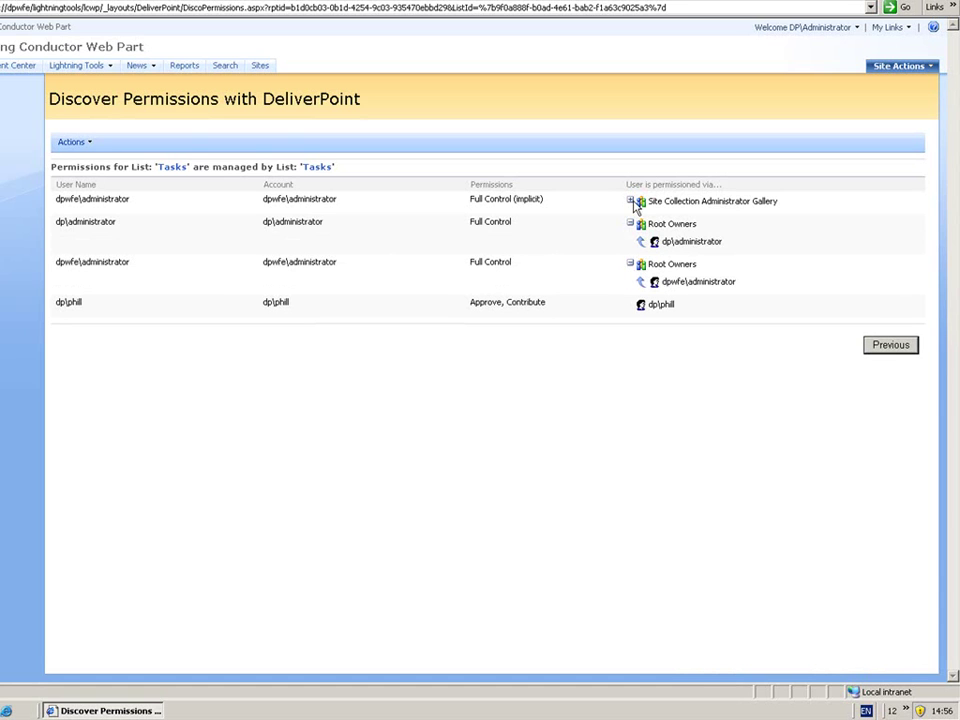
{"action": "left_click", "coordinate": [631, 200]}
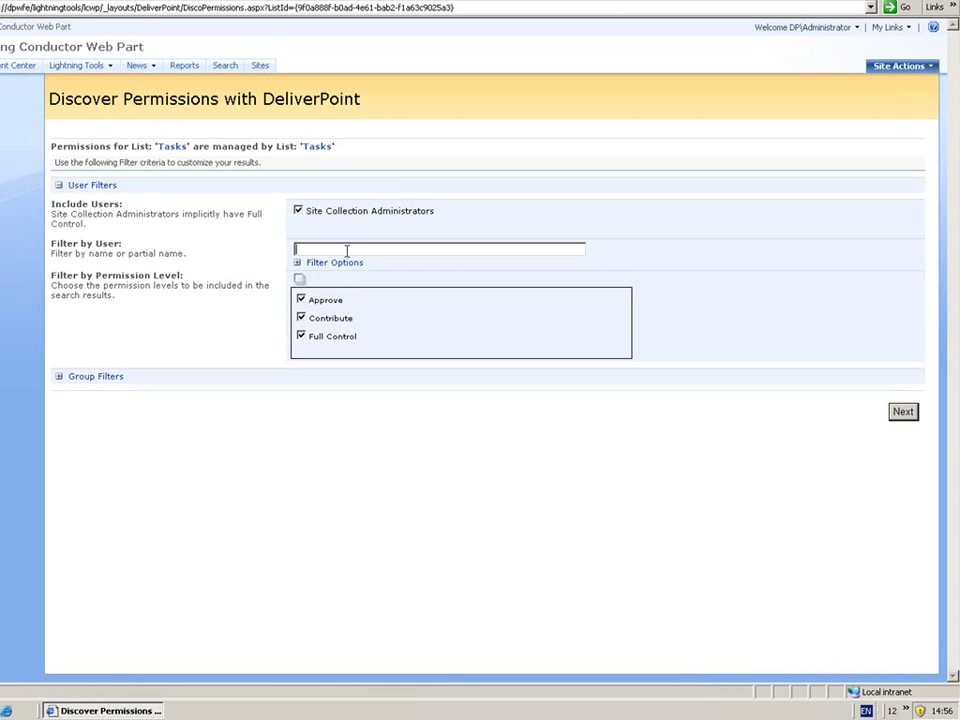
Step: Rerun the Tasks list permission discovery filtered by a single user's name
{"action": "type", "text": "phill"}
{"action": "left_click", "coordinate": [905, 413]}
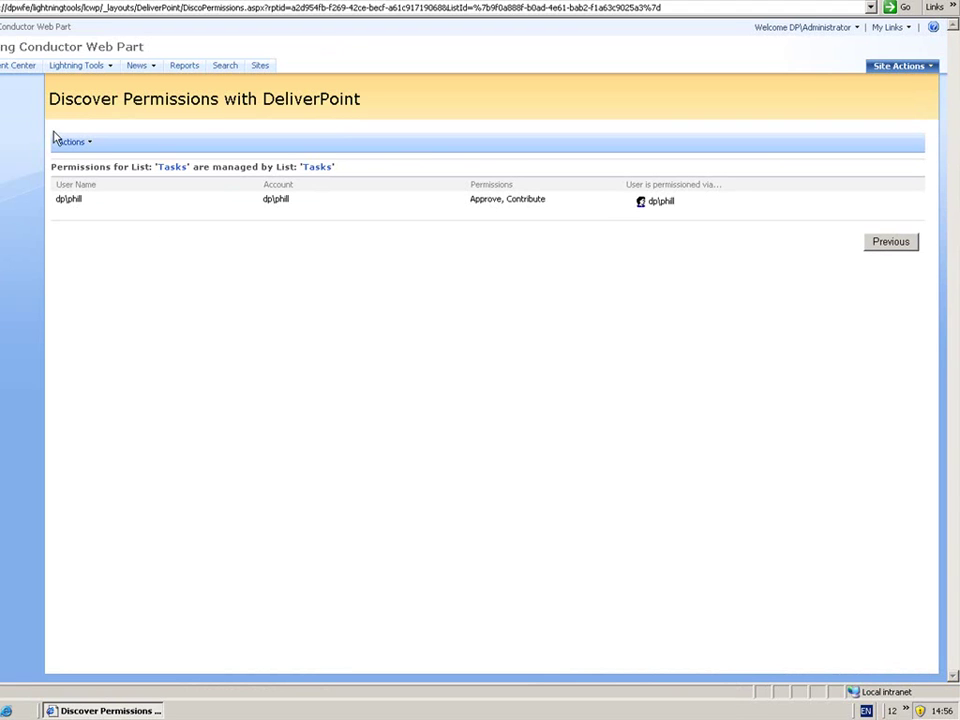
Step: From the root site's home page, open DeliverPoint 2007 and start a Transfer Permissions job for the SharePoint - DPWFE80 web application
{"action": "left_click", "coordinate": [1, 65]}
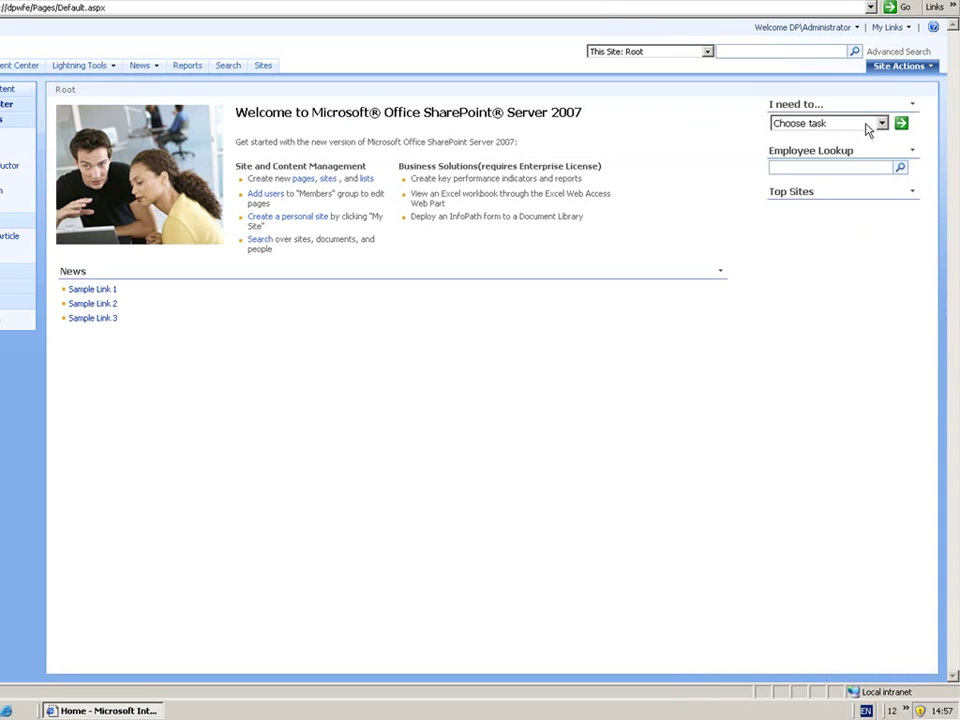
{"action": "left_click", "coordinate": [900, 68]}
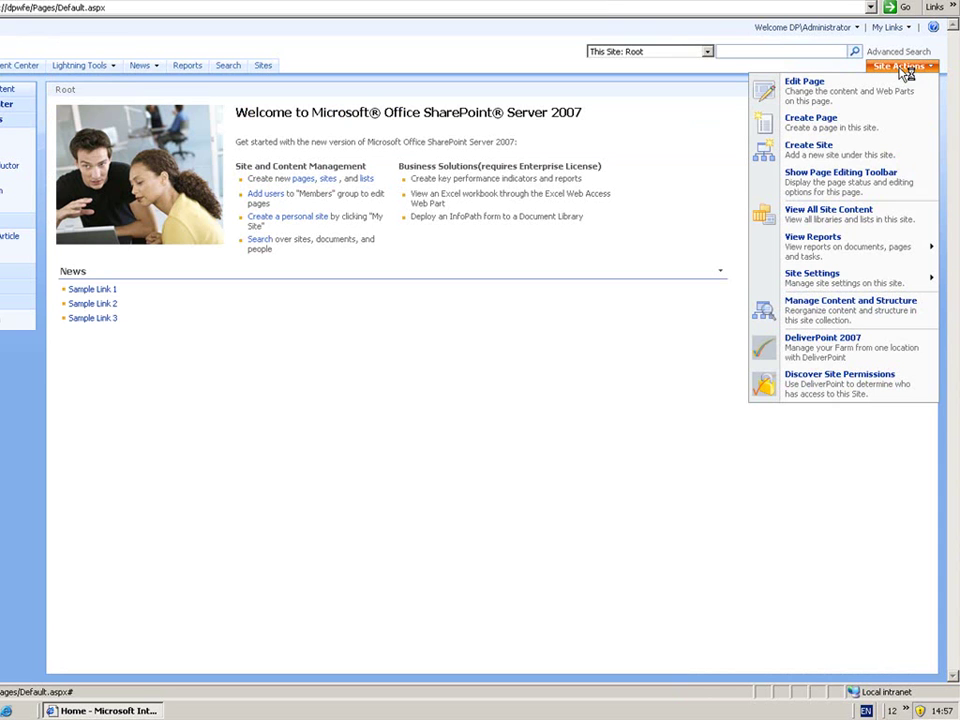
{"action": "left_click", "coordinate": [808, 345]}
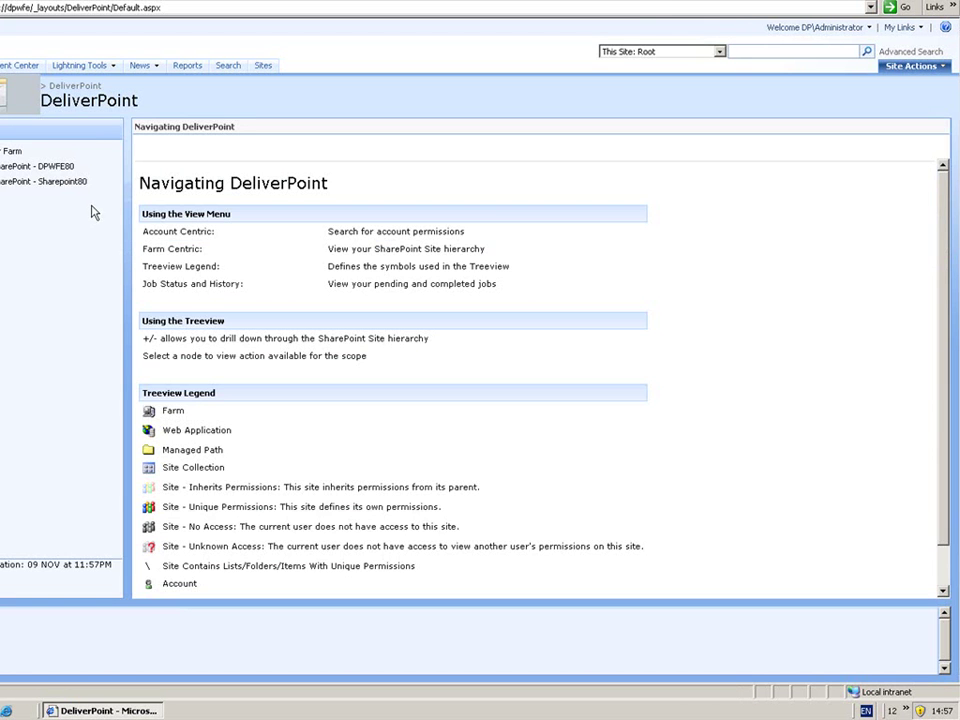
{"action": "left_click", "coordinate": [15, 172]}
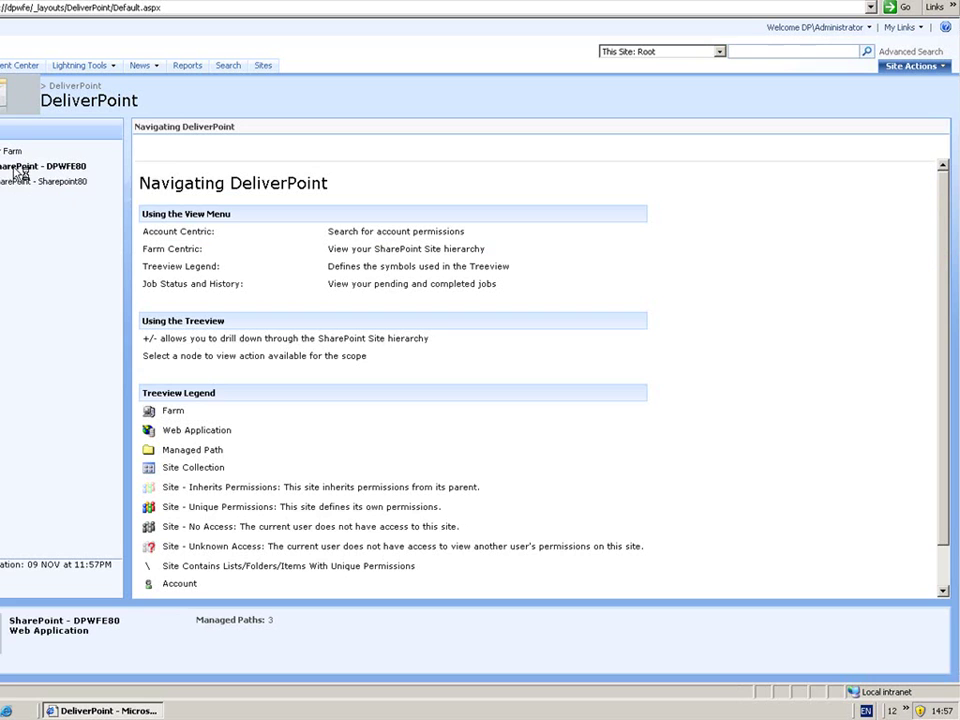
{"action": "left_click", "coordinate": [15, 172]}
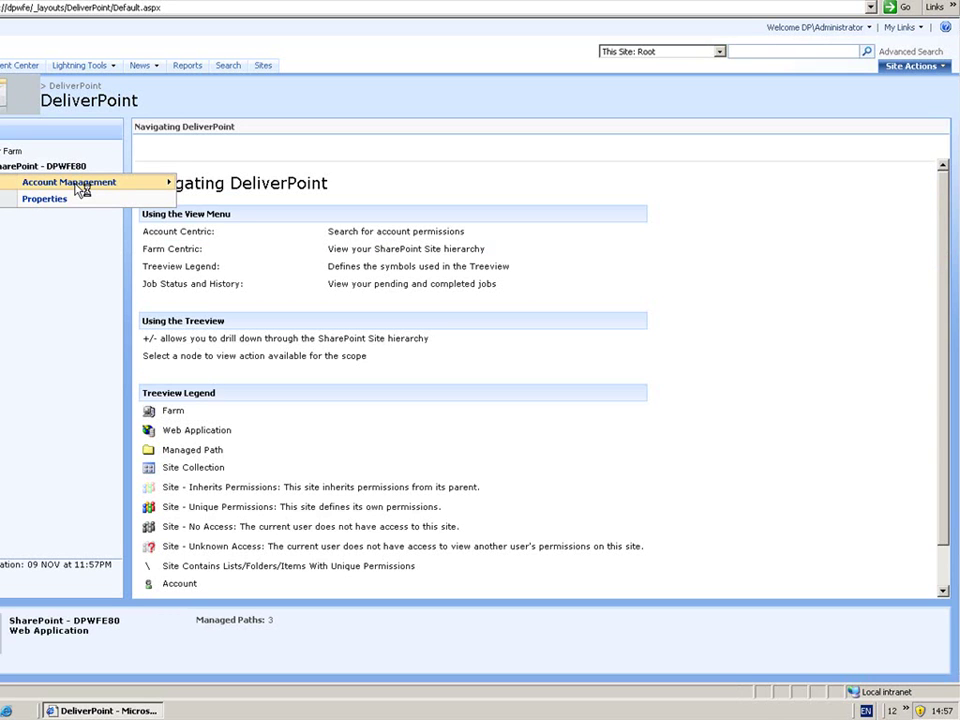
{"action": "mouse_move", "coordinate": [82, 186]}
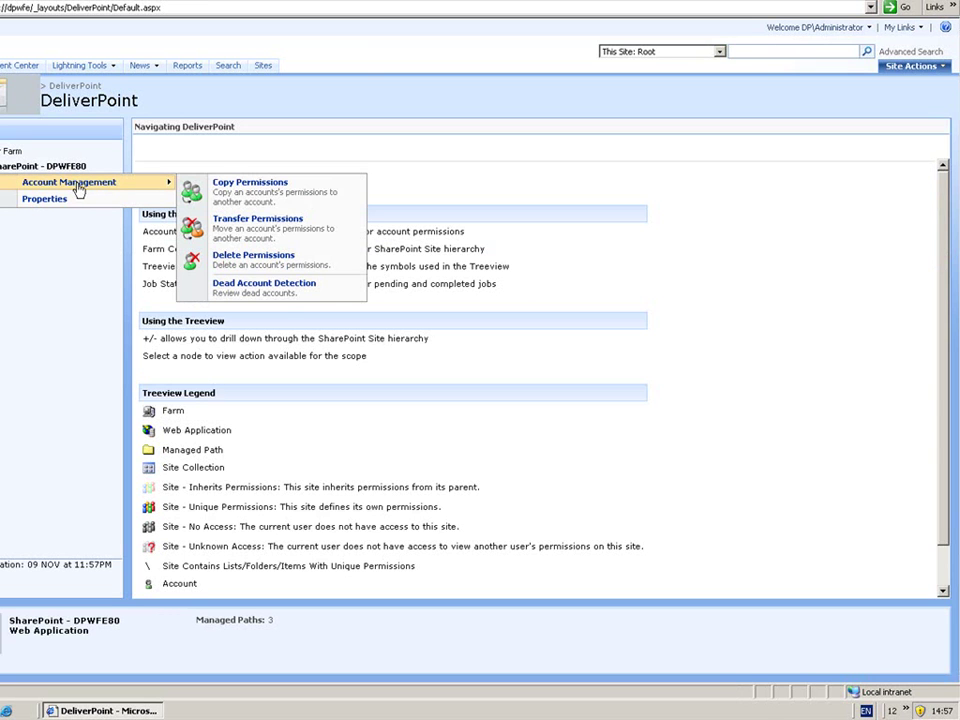
{"action": "left_click", "coordinate": [266, 227]}
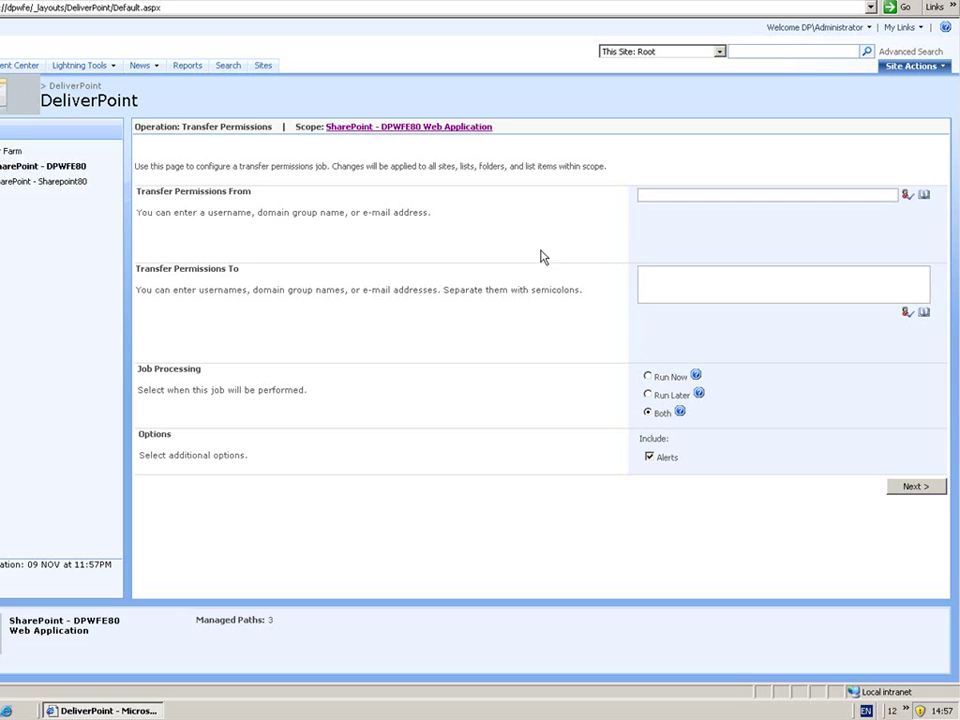
Step: Enter the source account's username for the permissions transfer and validate it
{"action": "left_click", "coordinate": [656, 195]}
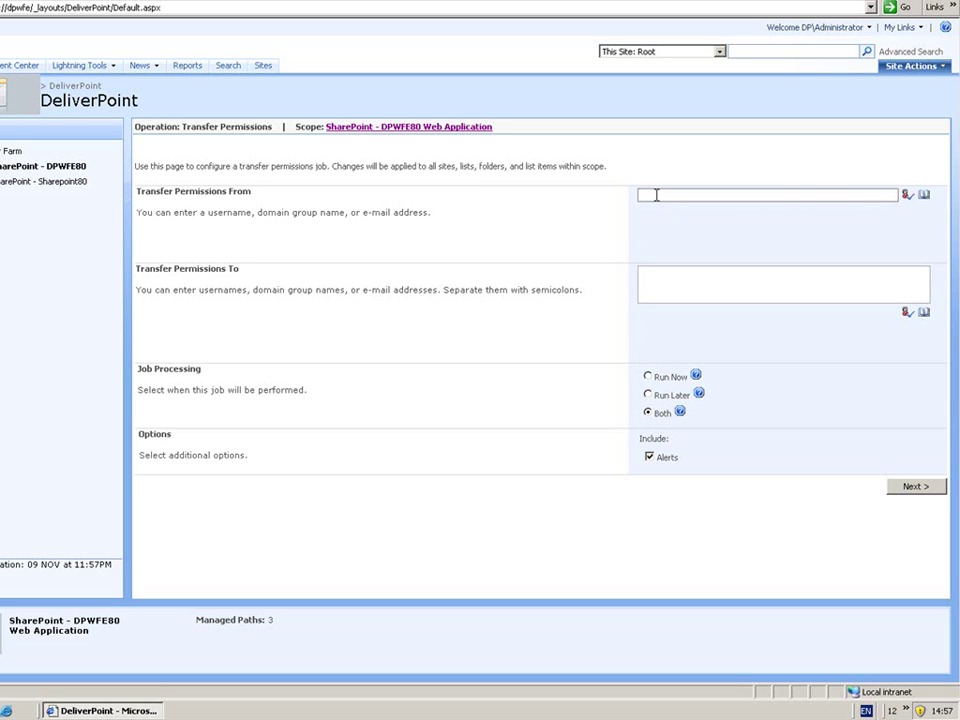
{"action": "type", "text": "bmo"}
{"action": "key", "text": "BackSpace"}
{"action": "key", "text": "BackSpace"}
{"action": "key", "text": "BackSpace"}
{"action": "type", "text": "phill"}
{"action": "left_click", "coordinate": [907, 195]}
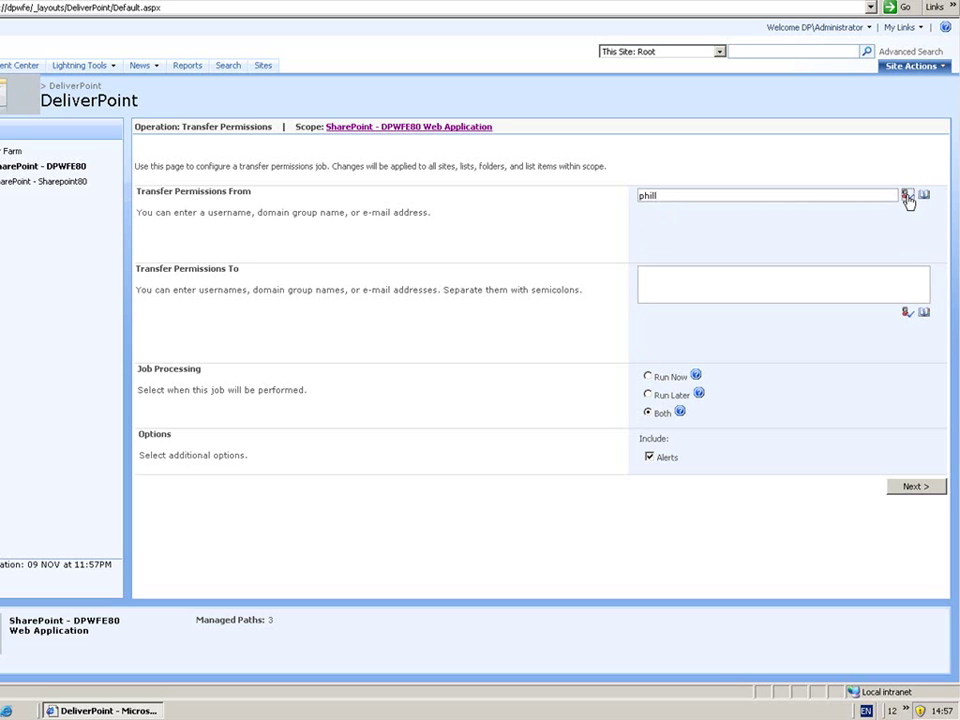
Step: Enter and validate the receiving account's username, set job processing to Run Now, and confirm the permissions transfer
{"action": "left_click", "coordinate": [765, 279]}
{"action": "type", "text": "brett"}
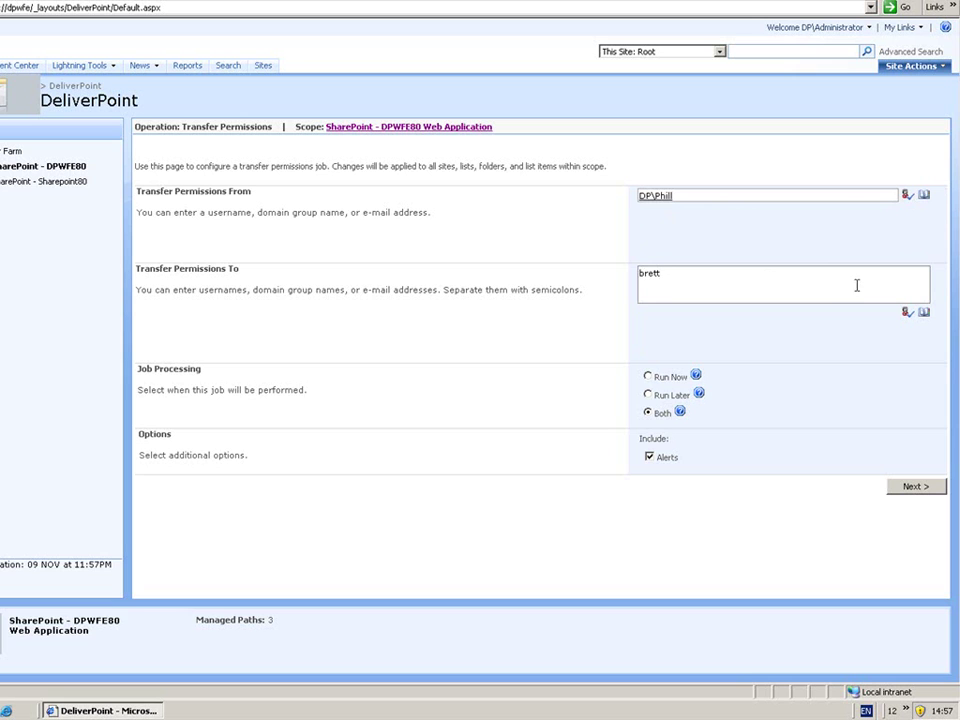
{"action": "left_click", "coordinate": [907, 312]}
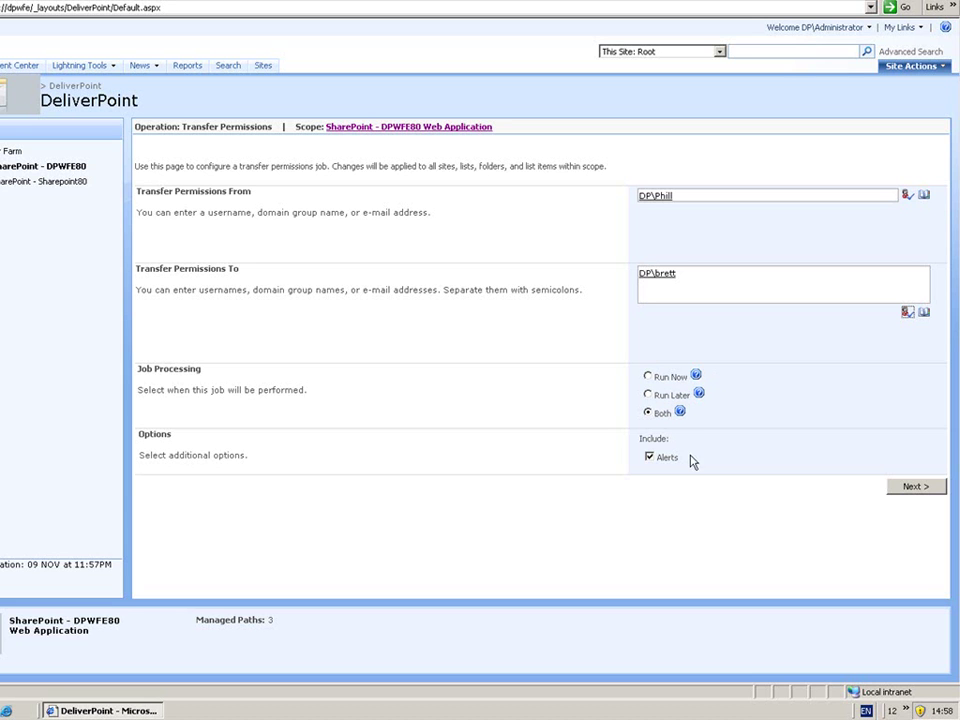
{"action": "left_click", "coordinate": [647, 377]}
{"action": "left_click", "coordinate": [913, 486]}
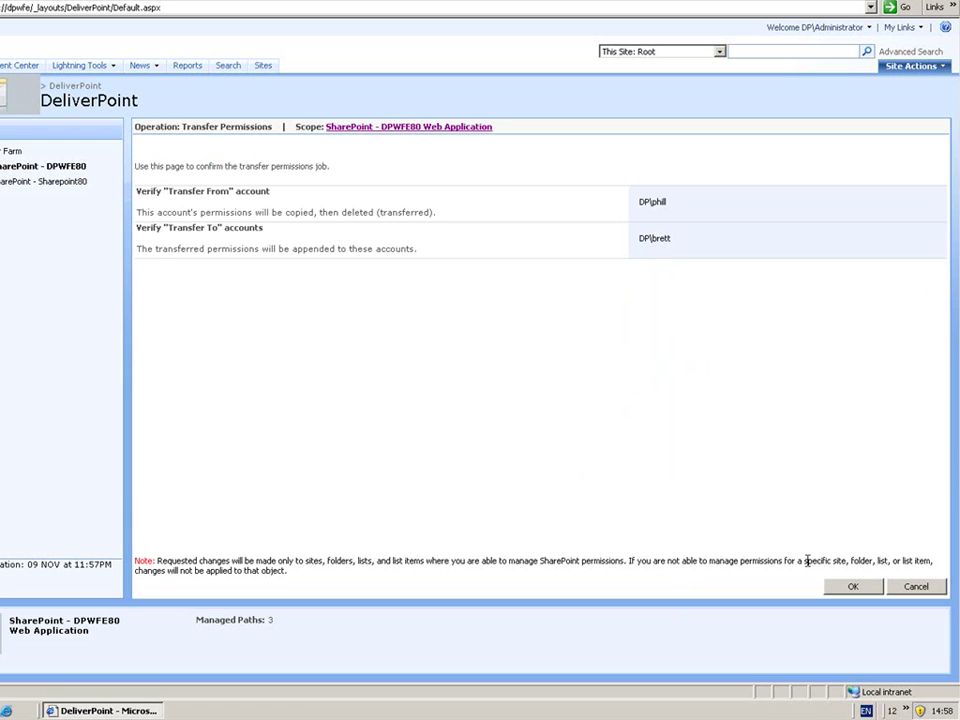
{"action": "left_click", "coordinate": [845, 587]}
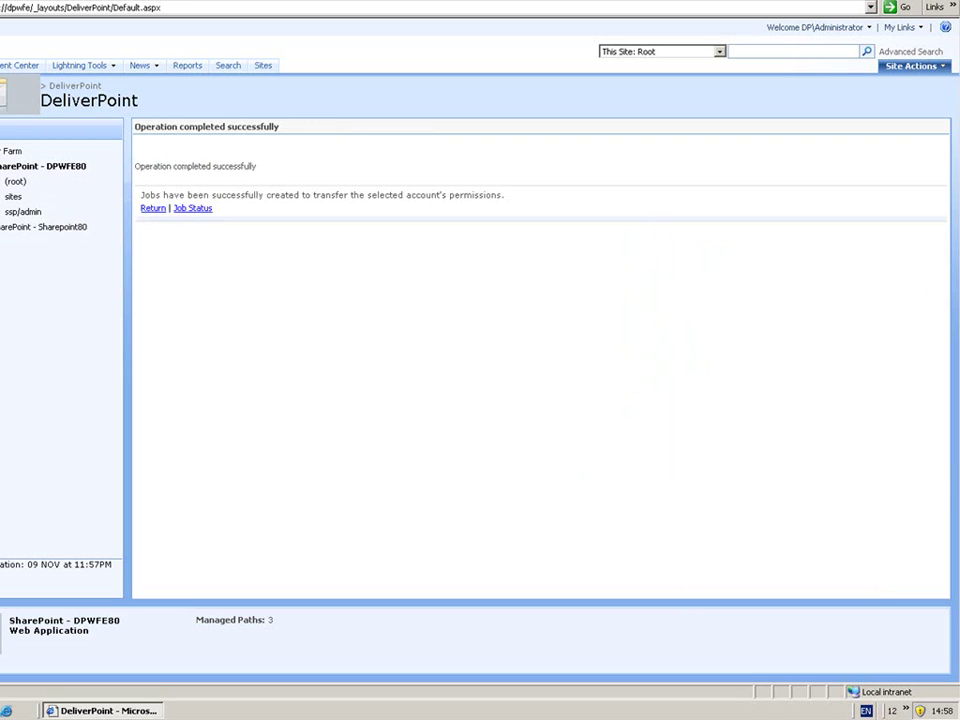
Step: Start a Delete Permissions job for the spconf site collection under the sites managed path of SharePoint - DPWFE80
{"action": "left_click", "coordinate": [6, 197]}
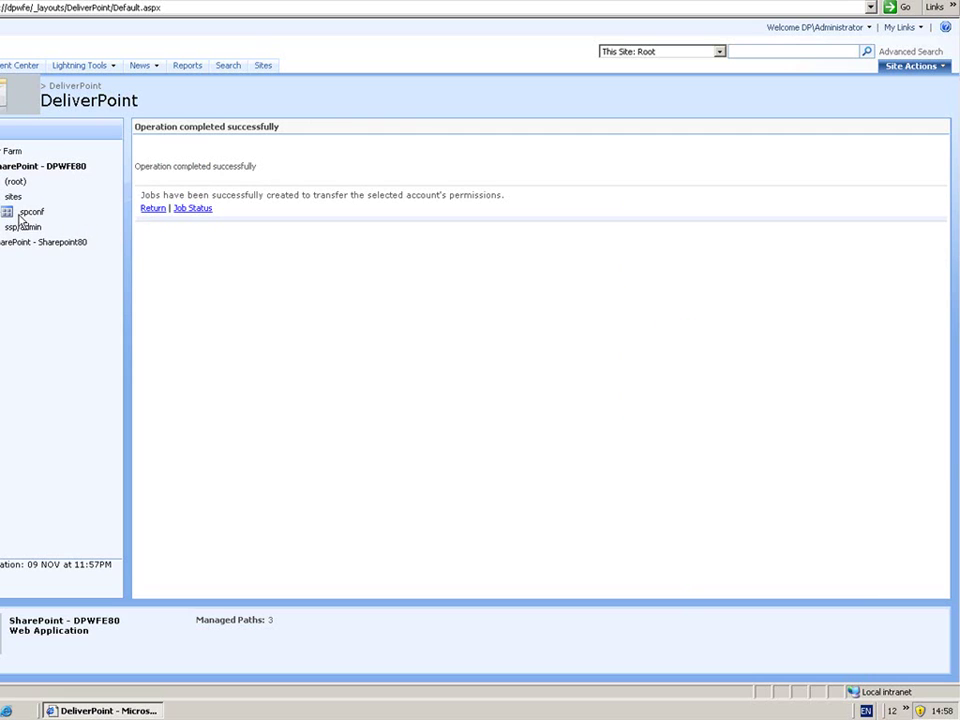
{"action": "left_click", "coordinate": [8, 212]}
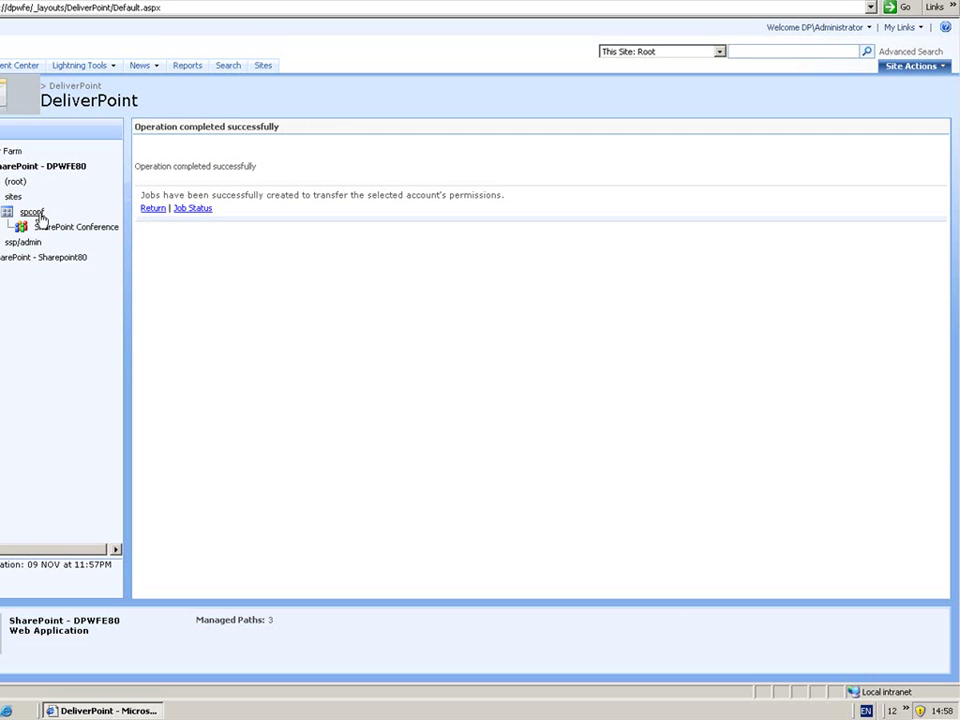
{"action": "left_click", "coordinate": [36, 212]}
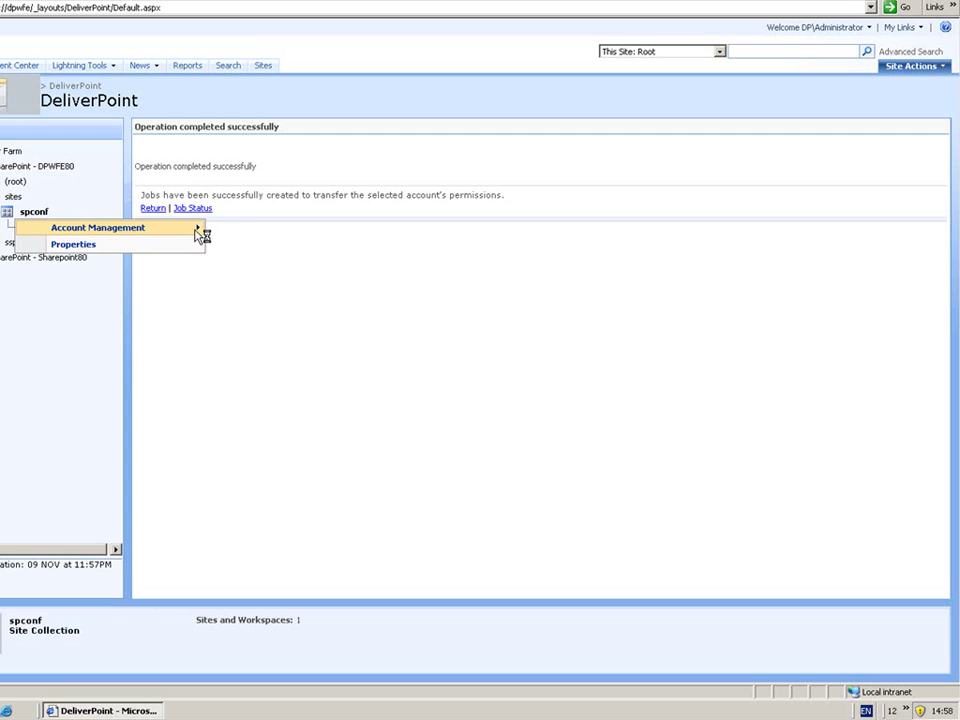
{"action": "mouse_move", "coordinate": [198, 232]}
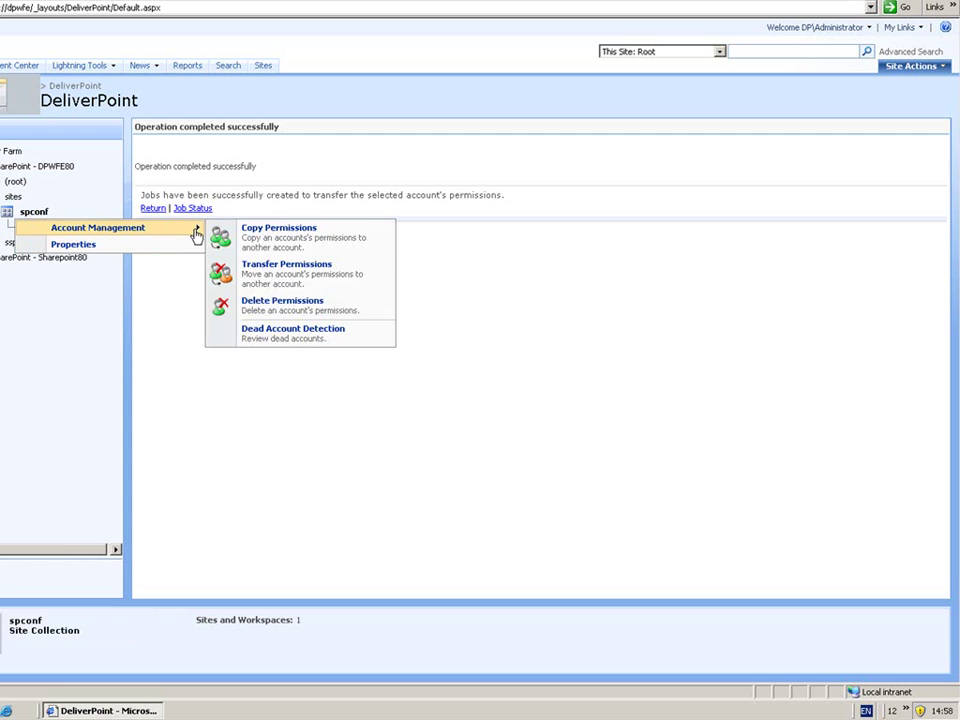
{"action": "left_click", "coordinate": [268, 304]}
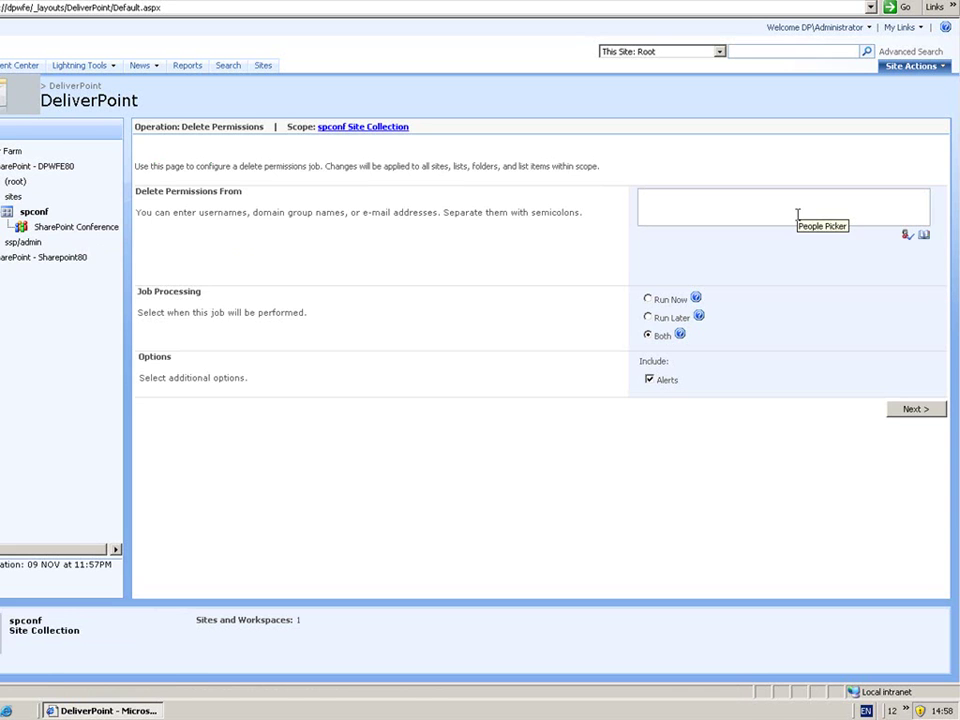
Step: Enter and validate the username of the account losing its permissions, set the job to Run Now, and confirm the deletion
{"action": "left_click", "coordinate": [789, 202]}
{"action": "type", "text": "h"}
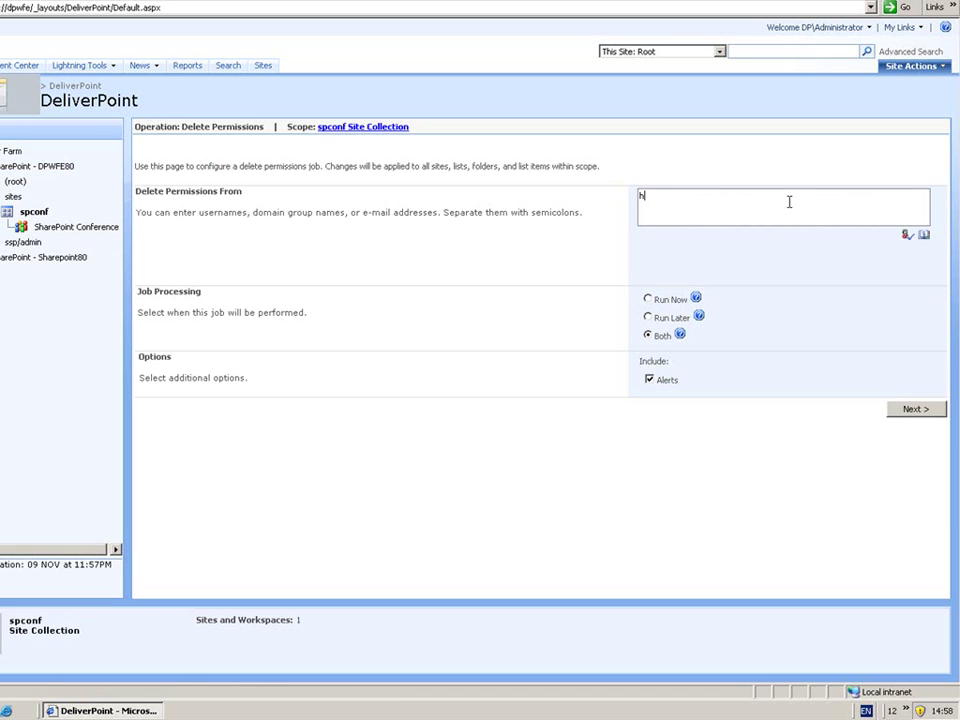
{"action": "type", "text": "rayr"}
{"action": "left_click", "coordinate": [907, 236]}
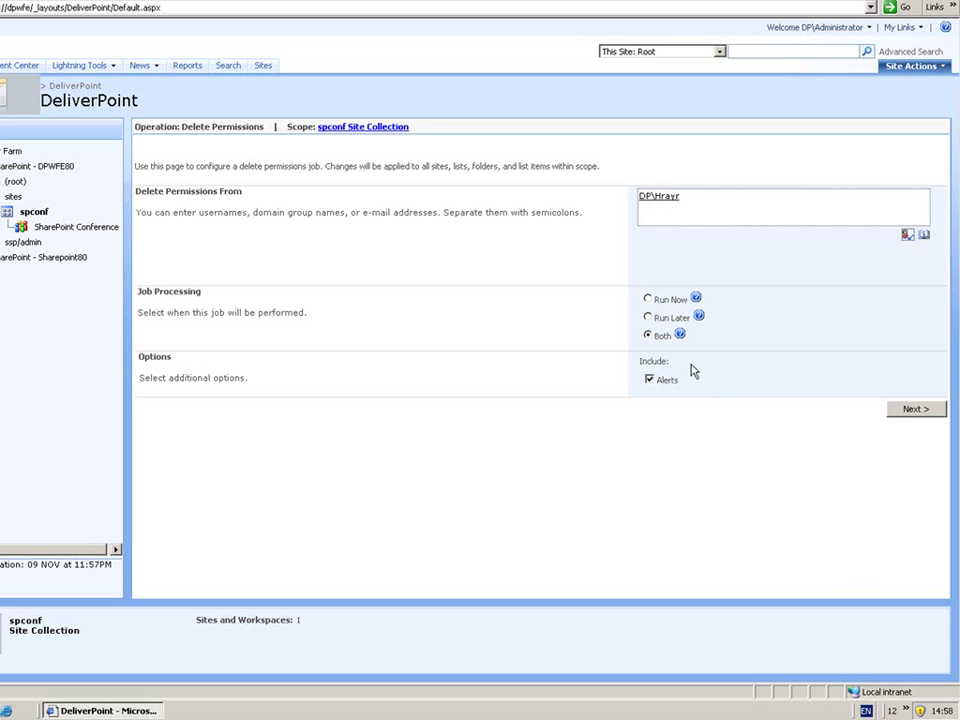
{"action": "left_click", "coordinate": [658, 300]}
{"action": "left_click", "coordinate": [906, 412]}
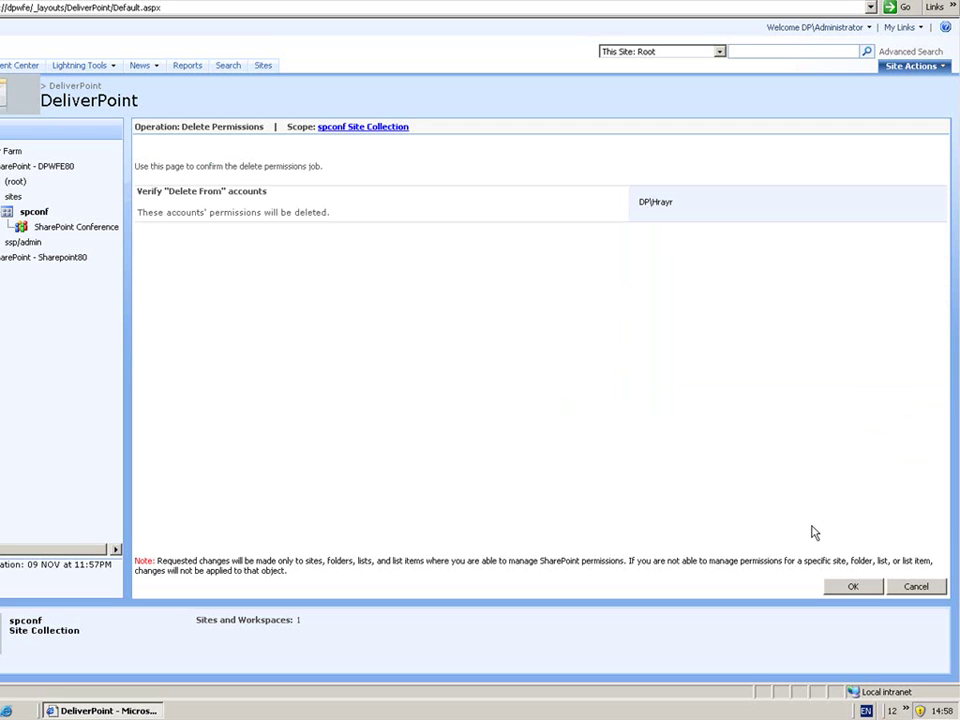
{"action": "left_click", "coordinate": [842, 592]}
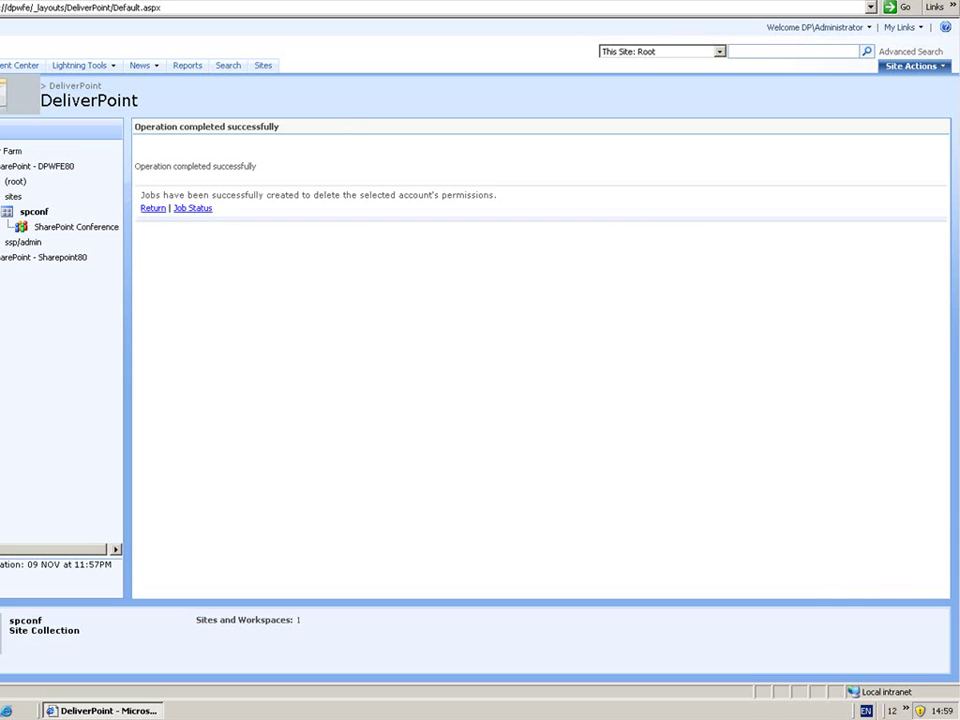
Step: Switch to the Account Centric View and search for the username that received the transferred permissions
{"action": "left_click", "coordinate": [8, 128]}
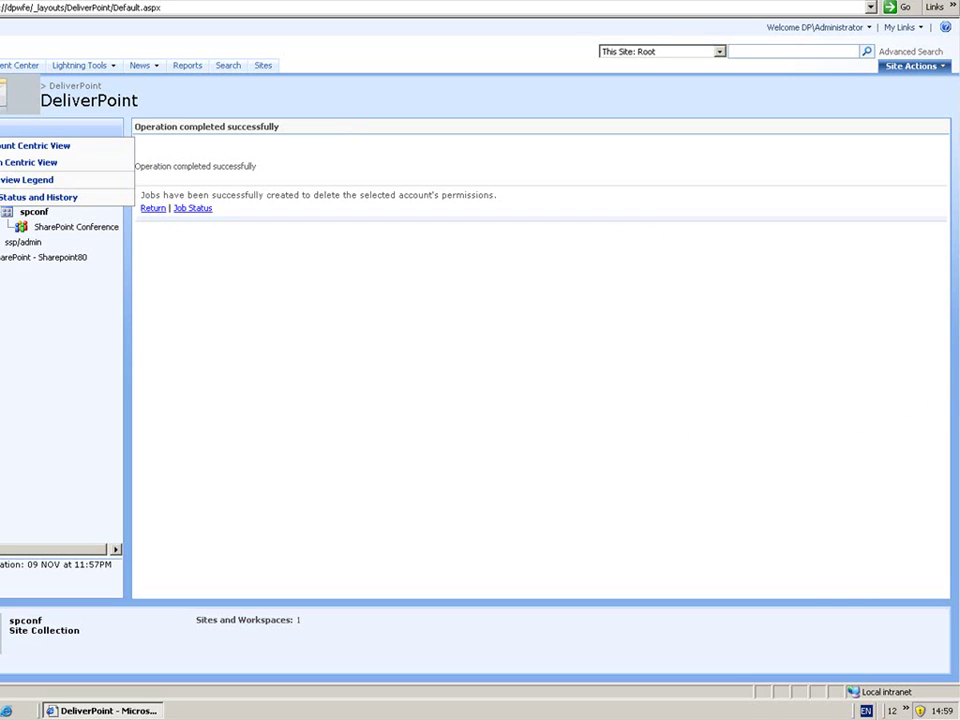
{"action": "left_click", "coordinate": [10, 162]}
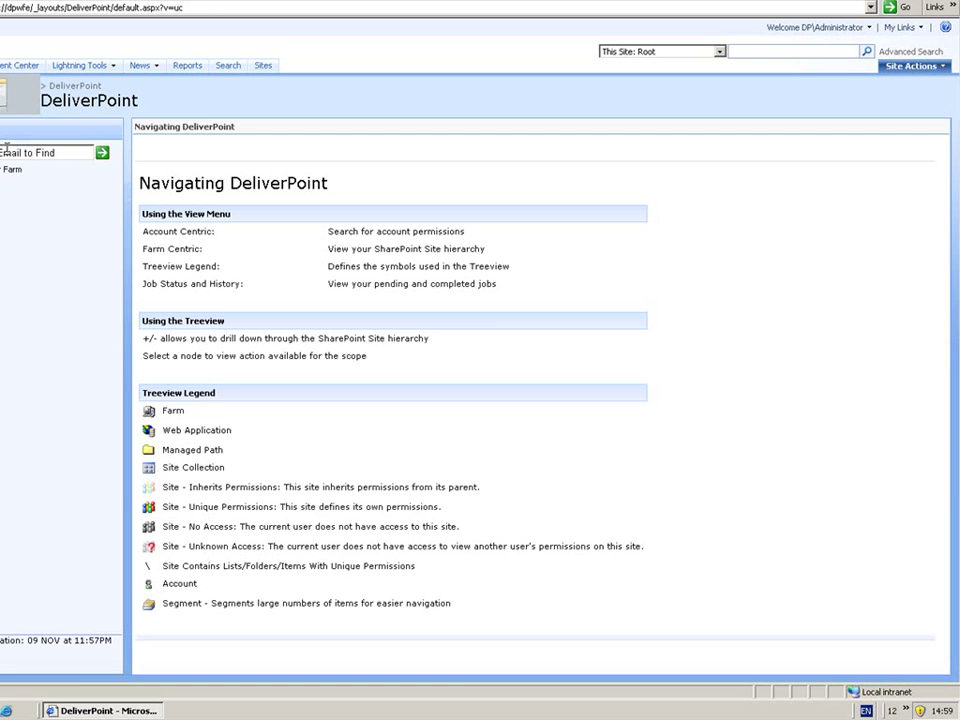
{"action": "left_click", "coordinate": [45, 155]}
{"action": "key", "text": "BackSpace"}
{"action": "left_click", "coordinate": [102, 153]}
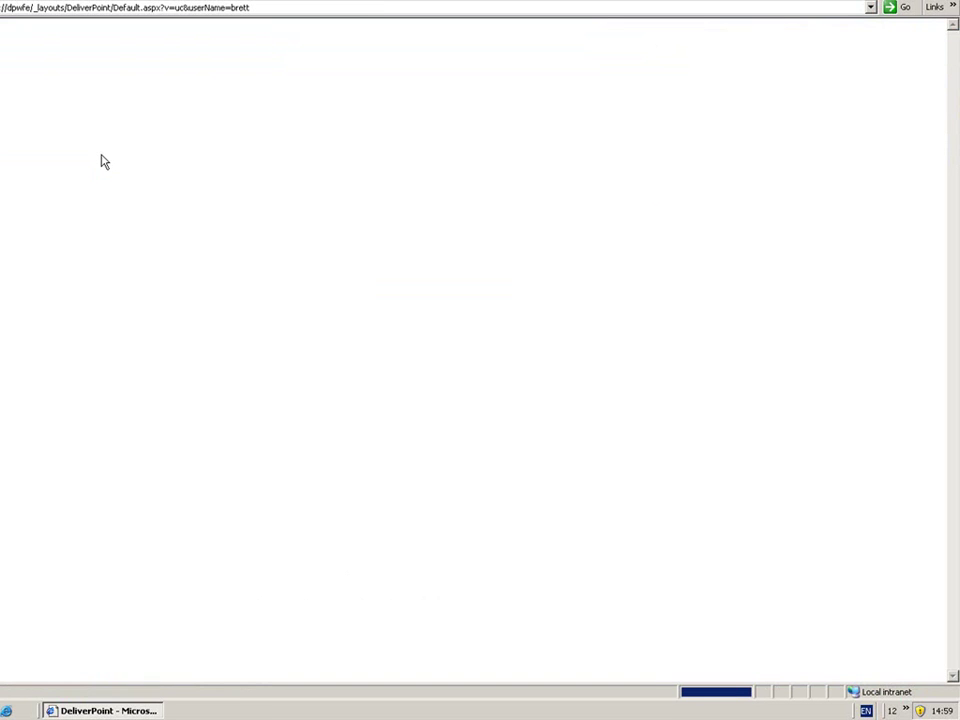